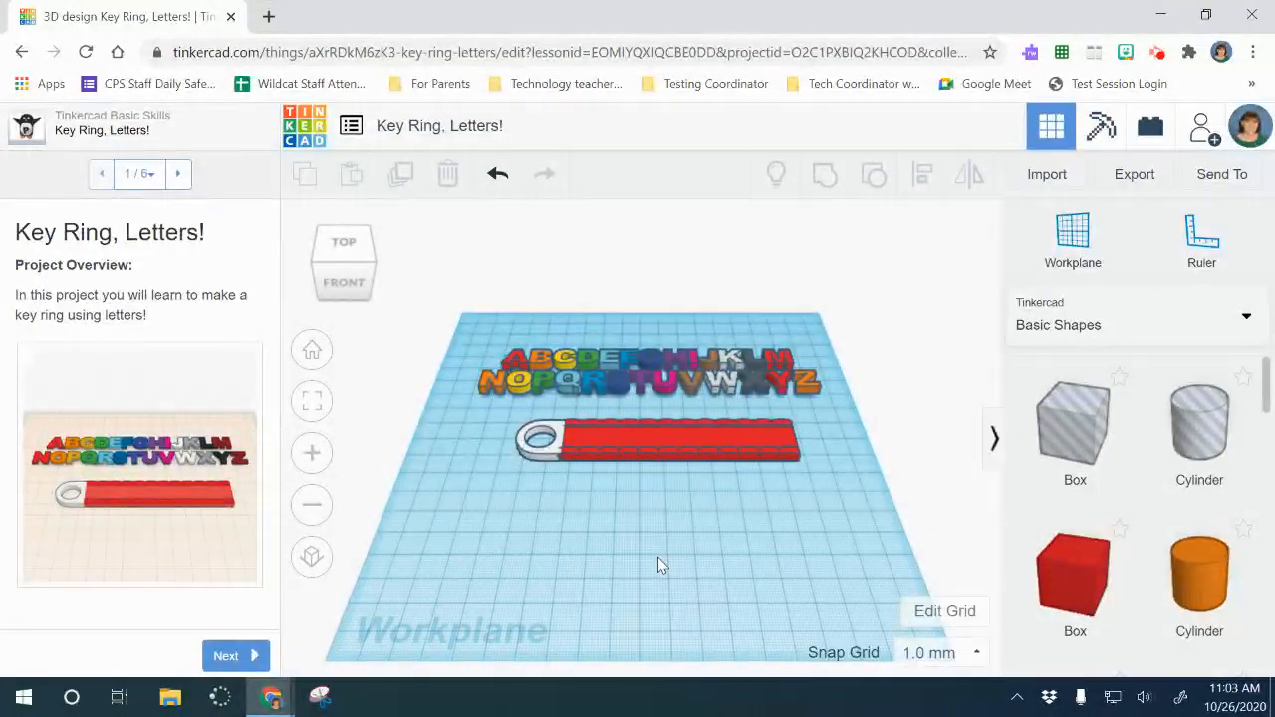
Step: Advance the lesson to the Place Your Letters instructions and set the snap grid to 0.25 mm
{"action": "left_click", "coordinate": [225, 654]}
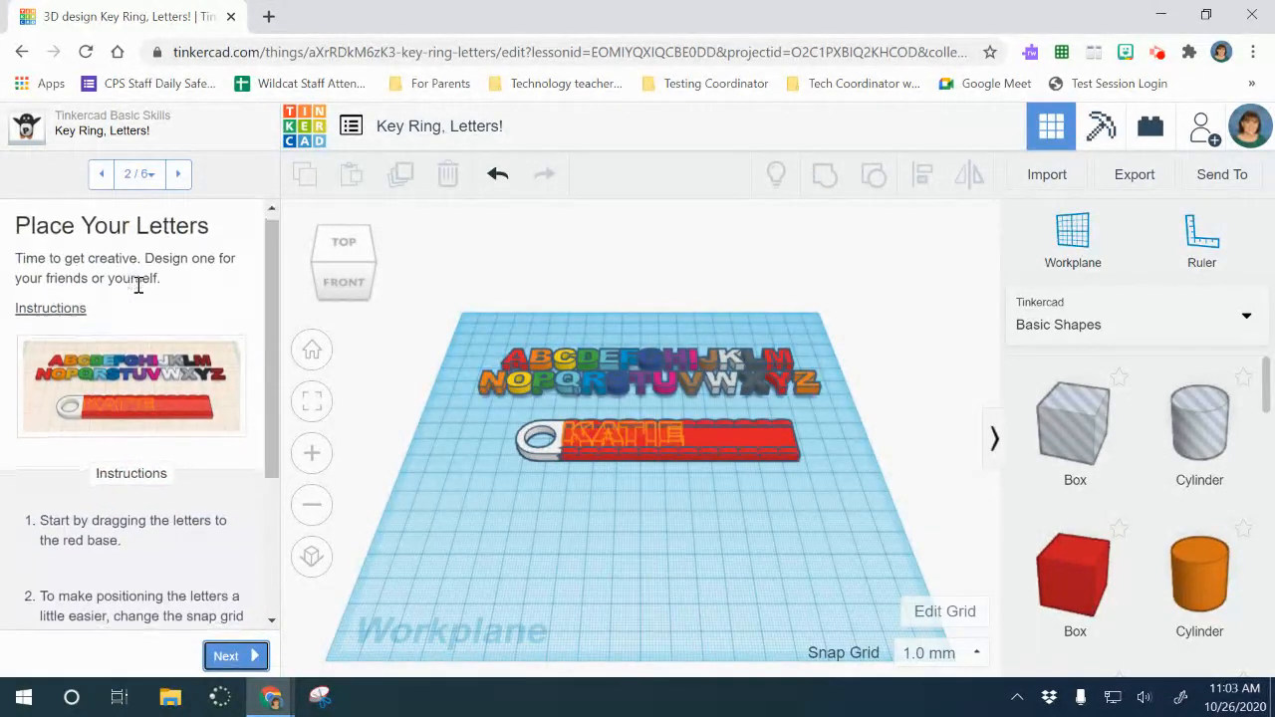
{"action": "scroll", "coordinate": [138, 287], "scroll_direction": "down", "scroll_amount": 1}
{"action": "scroll", "coordinate": [139, 291], "scroll_direction": "down", "scroll_amount": 1}
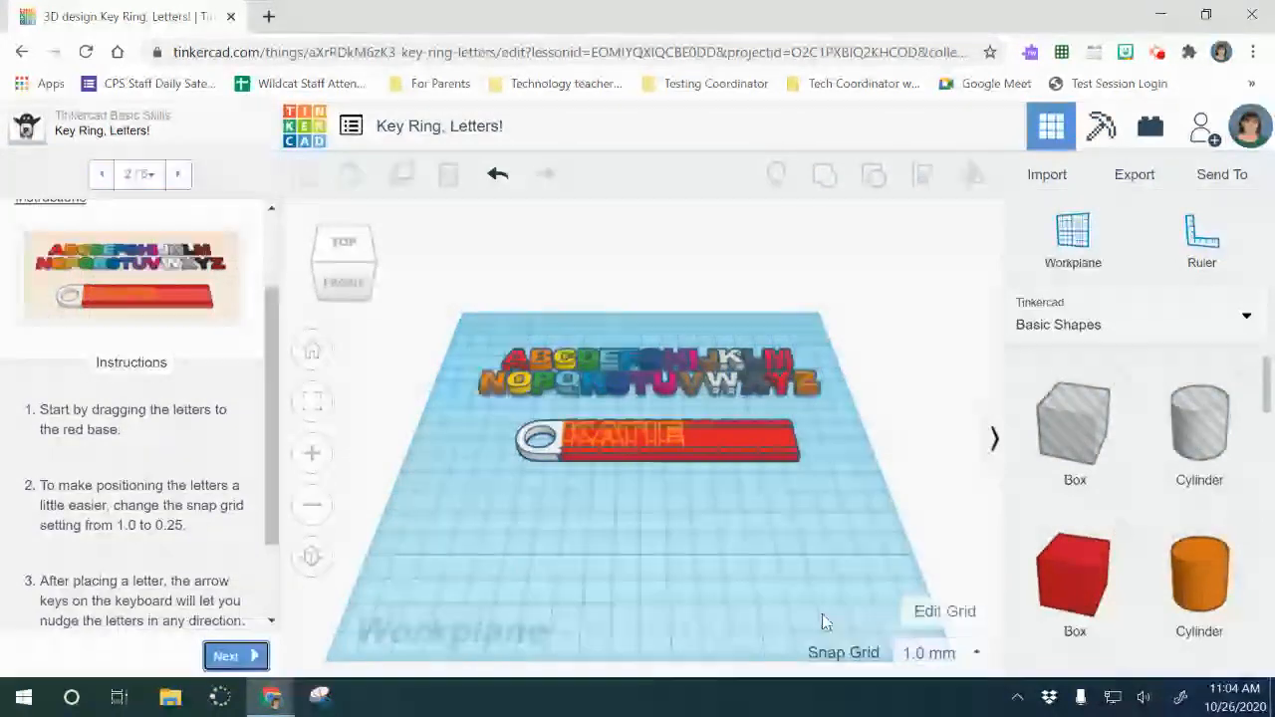
{"action": "left_click", "coordinate": [916, 652]}
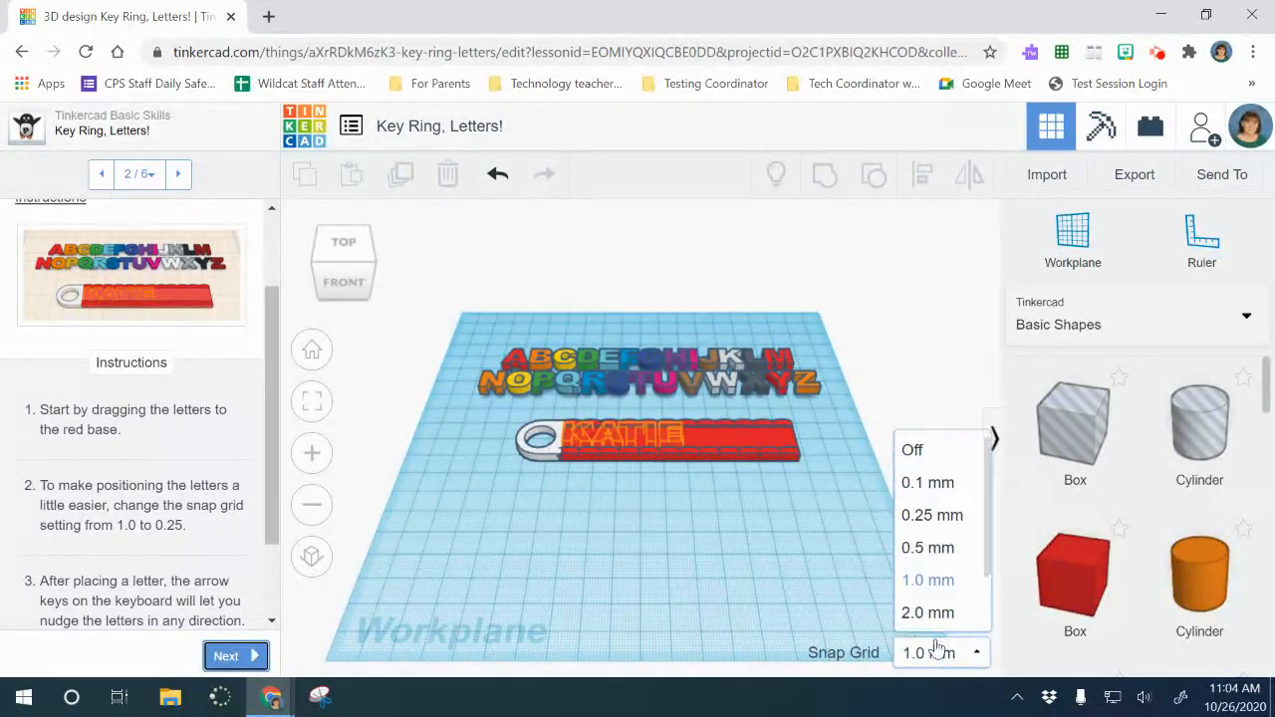
{"action": "left_click", "coordinate": [935, 521]}
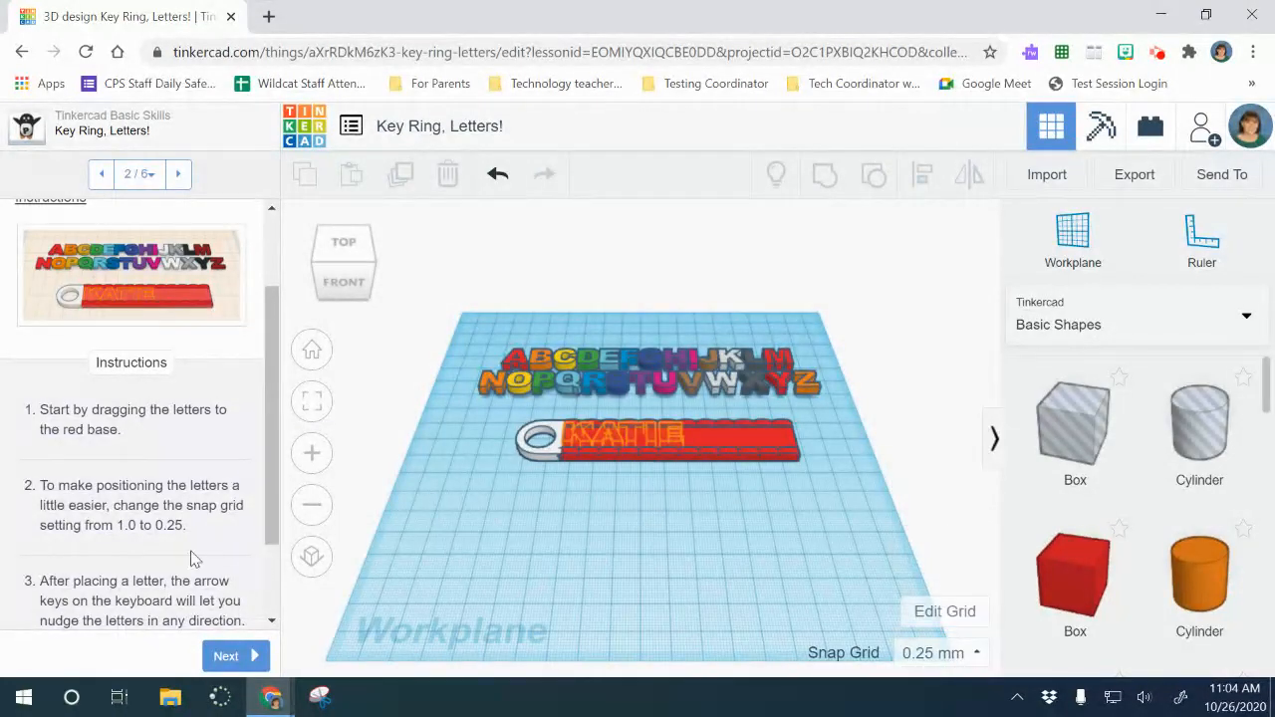
Step: Duplicate the orange letter N and move the copy forward, just in front of the second letter row
{"action": "scroll", "coordinate": [194, 560], "scroll_direction": "down", "scroll_amount": 2}
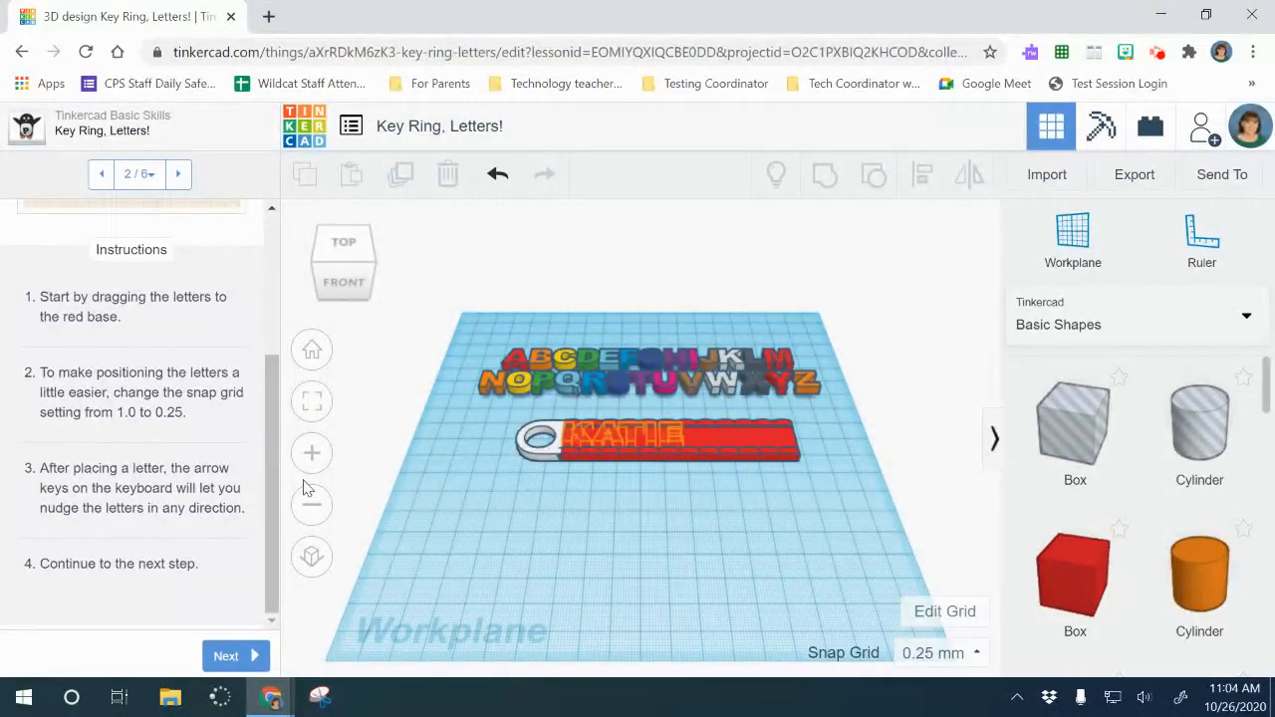
{"action": "left_click", "coordinate": [488, 388]}
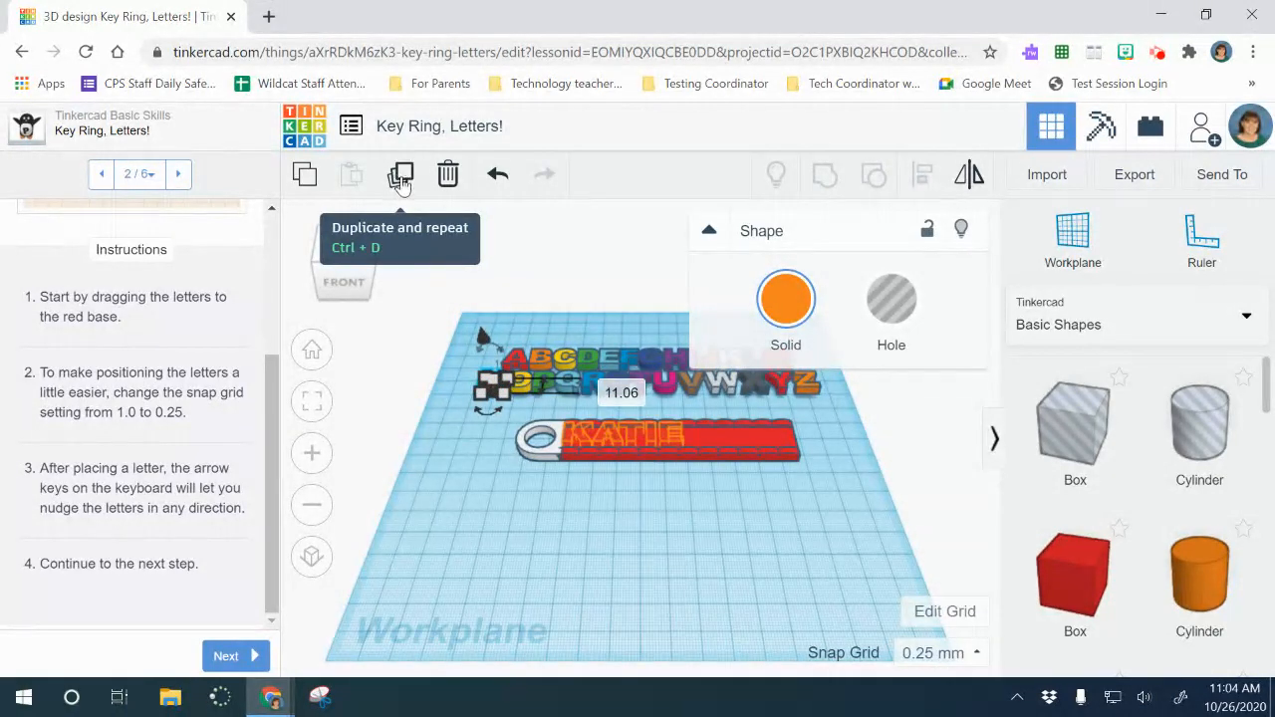
{"action": "left_click", "coordinate": [399, 176]}
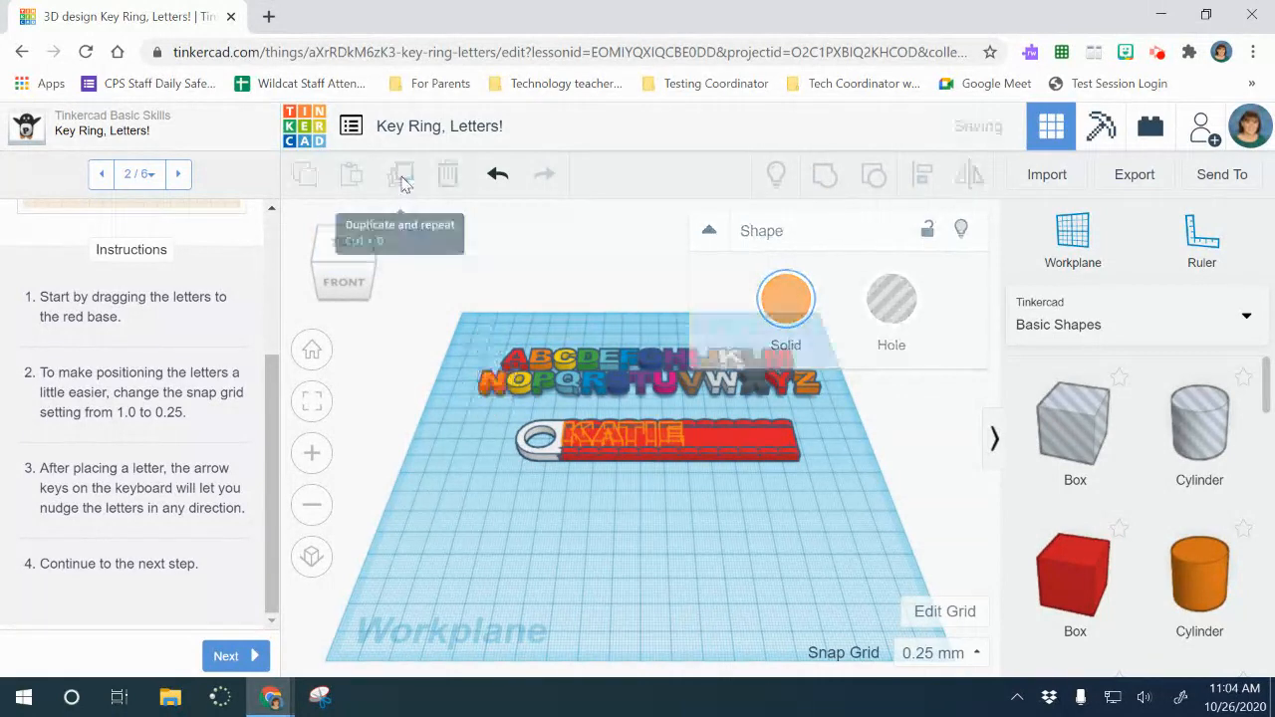
{"action": "key", "text": "Down"}
{"action": "key", "text": "Down"}
{"action": "key", "text": "Down"}
{"action": "key", "text": "Down"}
{"action": "key", "text": "Down"}
{"action": "key", "text": "Down"}
{"action": "key", "text": "Down"}
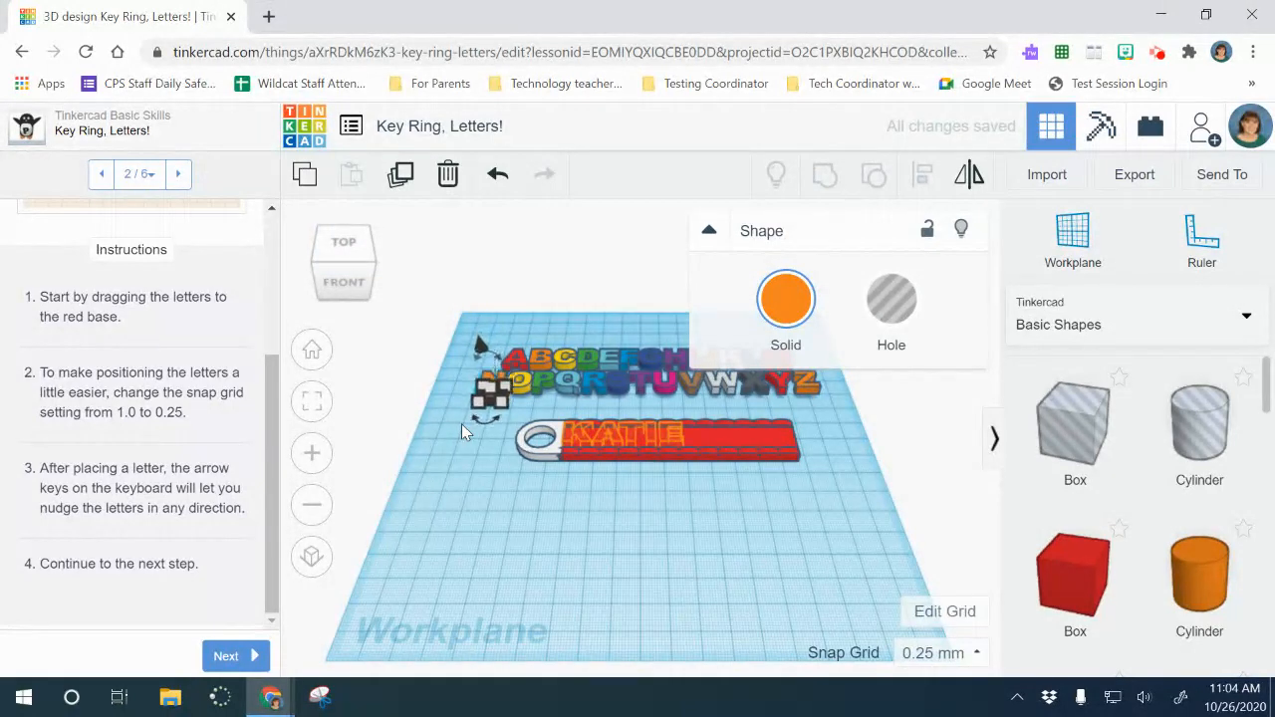
{"action": "key", "text": "Down"}
{"action": "key", "text": "Down"}
{"action": "key", "text": "Down"}
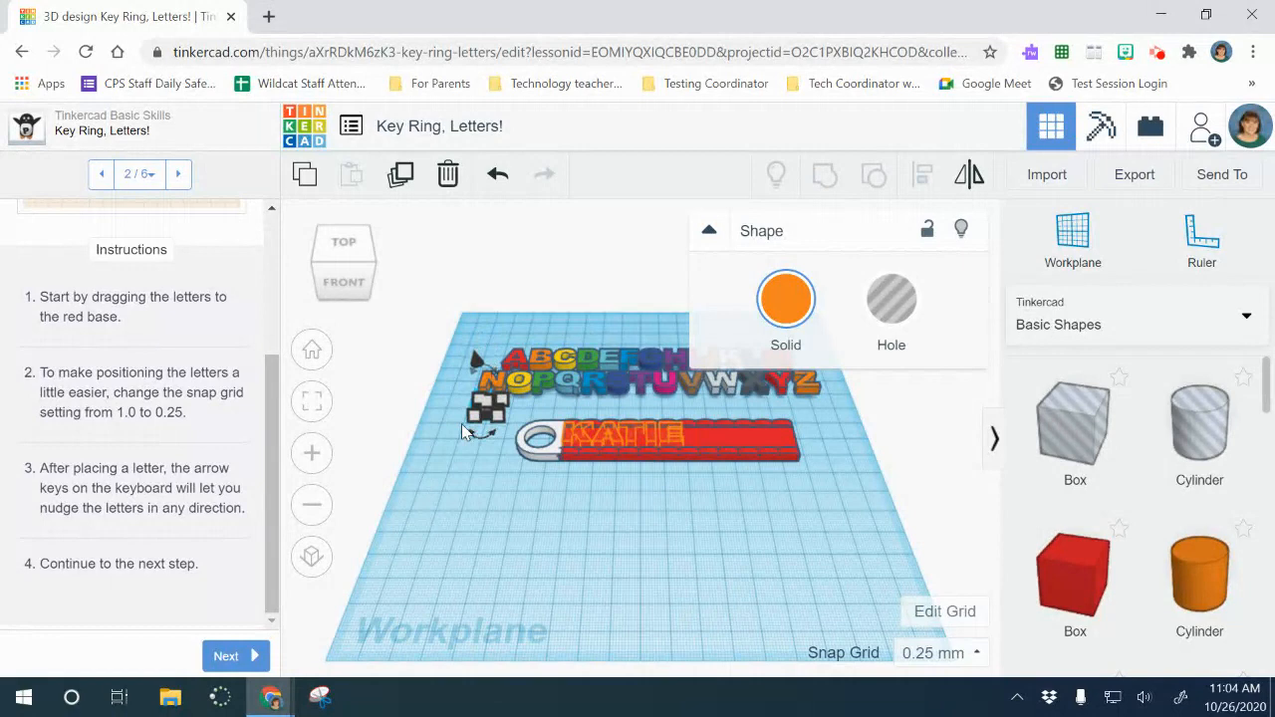
{"action": "left_click", "coordinate": [436, 522]}
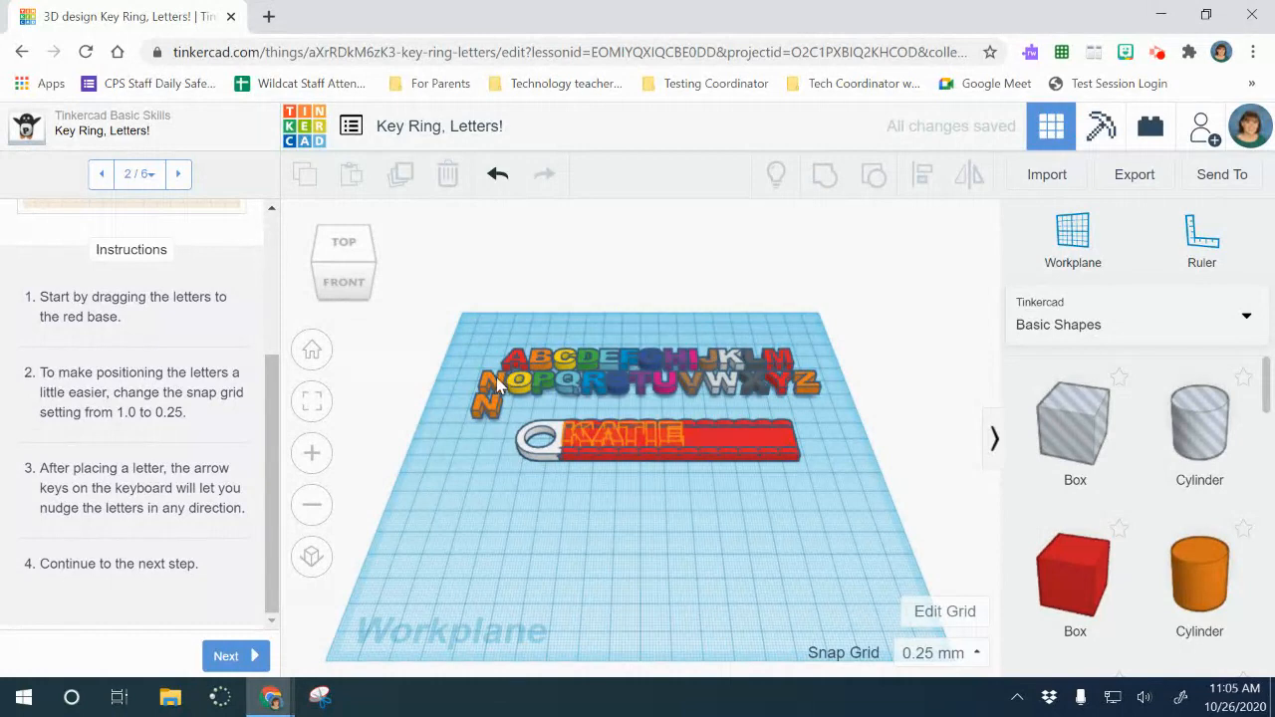
Step: Duplicate the light blue letter E and move the copy backward, just behind the first letter row
{"action": "left_click", "coordinate": [611, 364]}
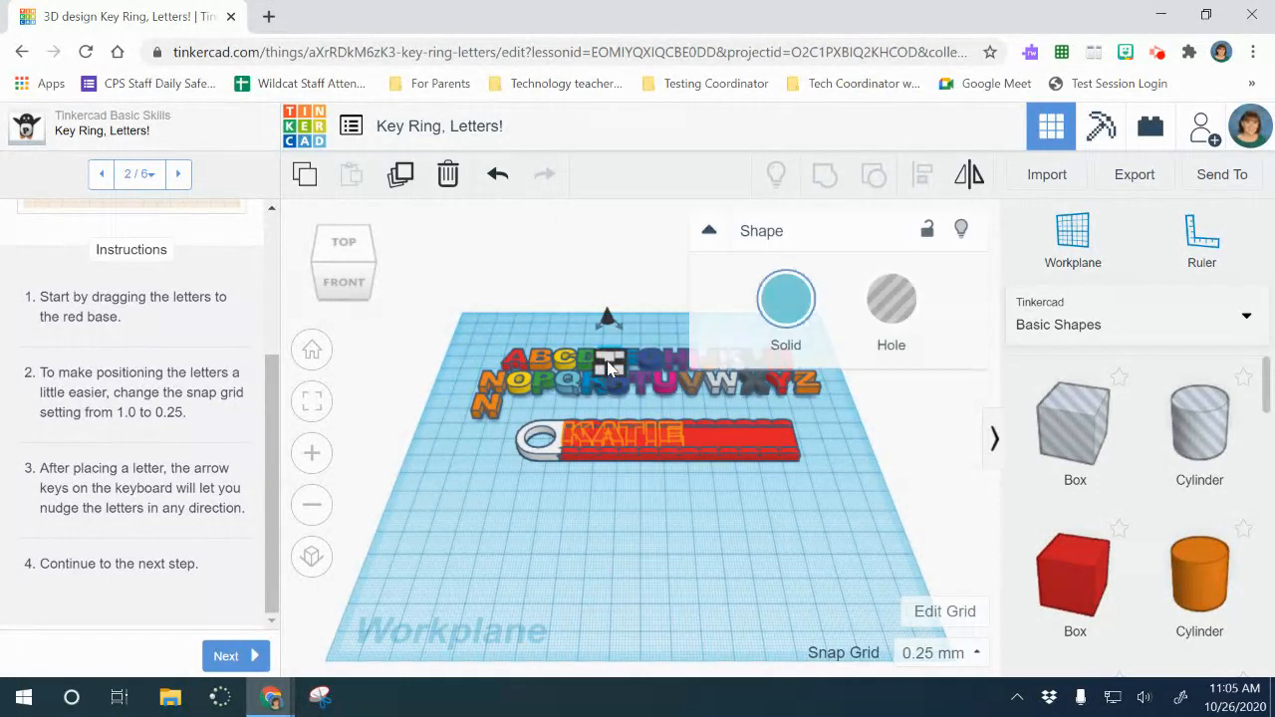
{"action": "left_click", "coordinate": [398, 174]}
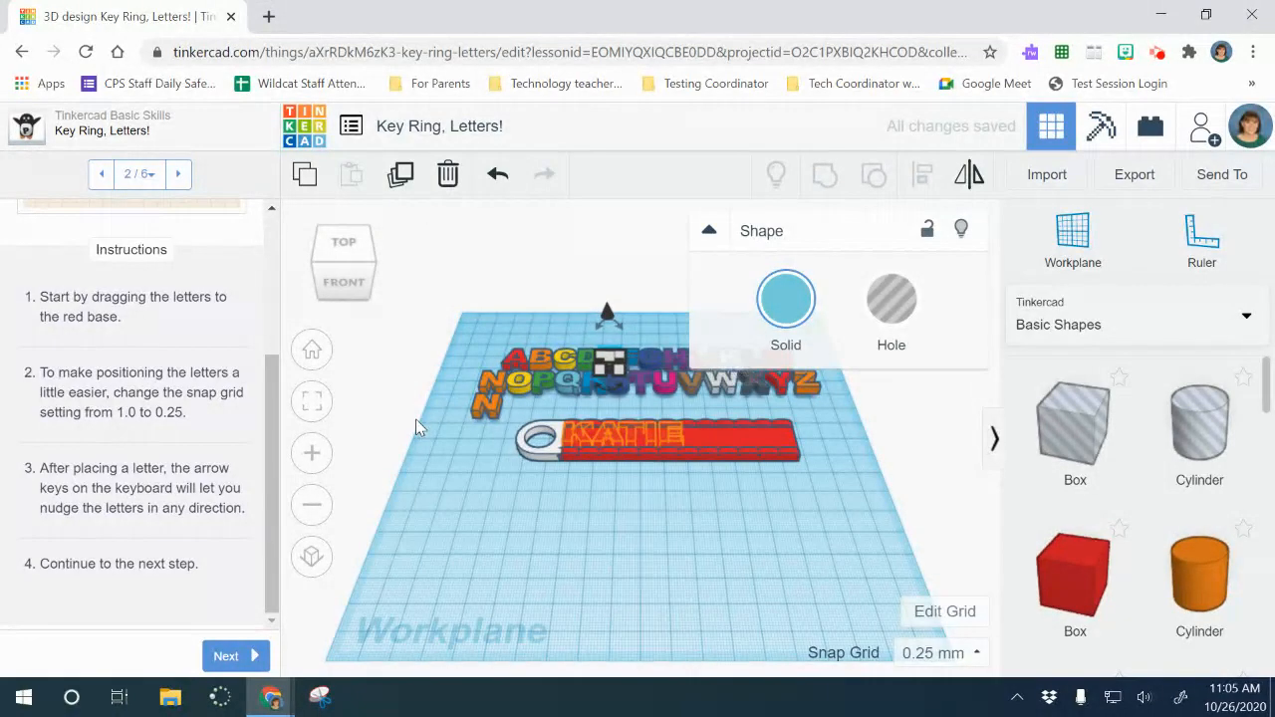
{"action": "key", "text": "Up"}
{"action": "key", "text": "Up"}
{"action": "key", "text": "Up"}
{"action": "key", "text": "Up"}
{"action": "key", "text": "Up"}
{"action": "key", "text": "Up"}
{"action": "key", "text": "Up"}
{"action": "key", "text": "Up"}
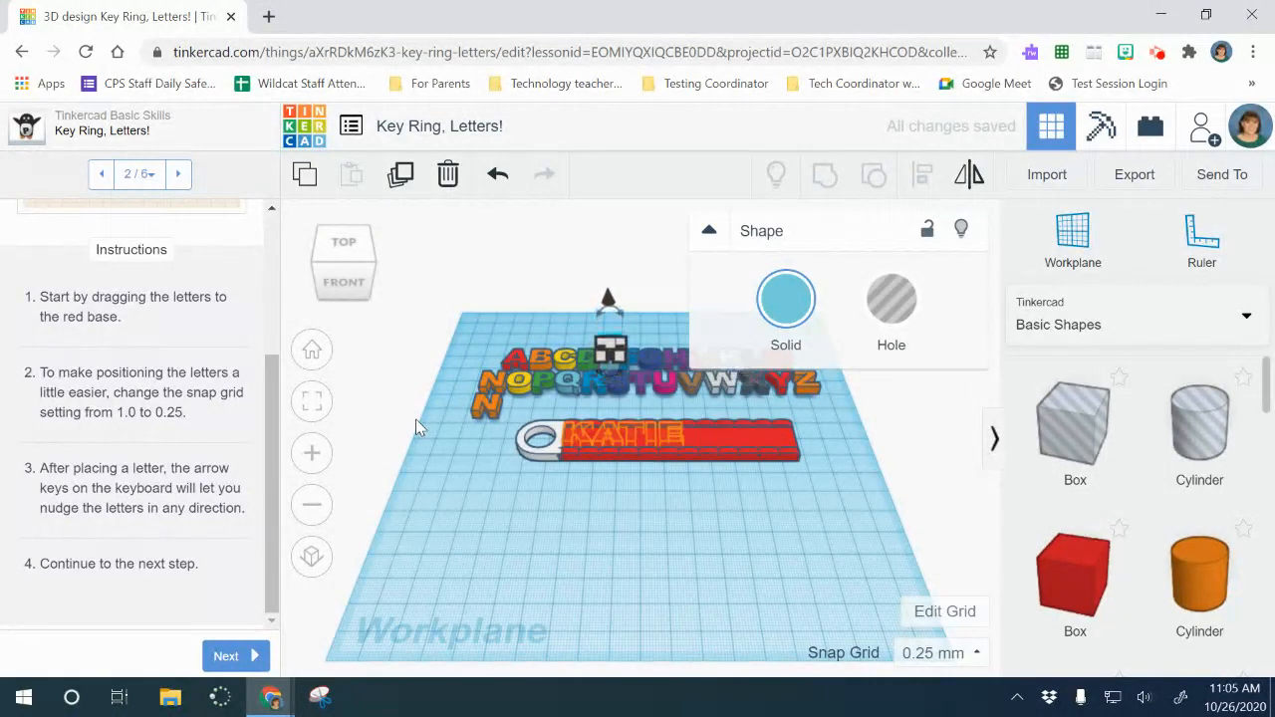
{"action": "key", "text": "Up"}
{"action": "key", "text": "Up"}
{"action": "key", "text": "Up"}
{"action": "key", "text": "Up"}
{"action": "key", "text": "Up"}
{"action": "key", "text": "Up"}
{"action": "key", "text": "Up"}
{"action": "key", "text": "Up"}
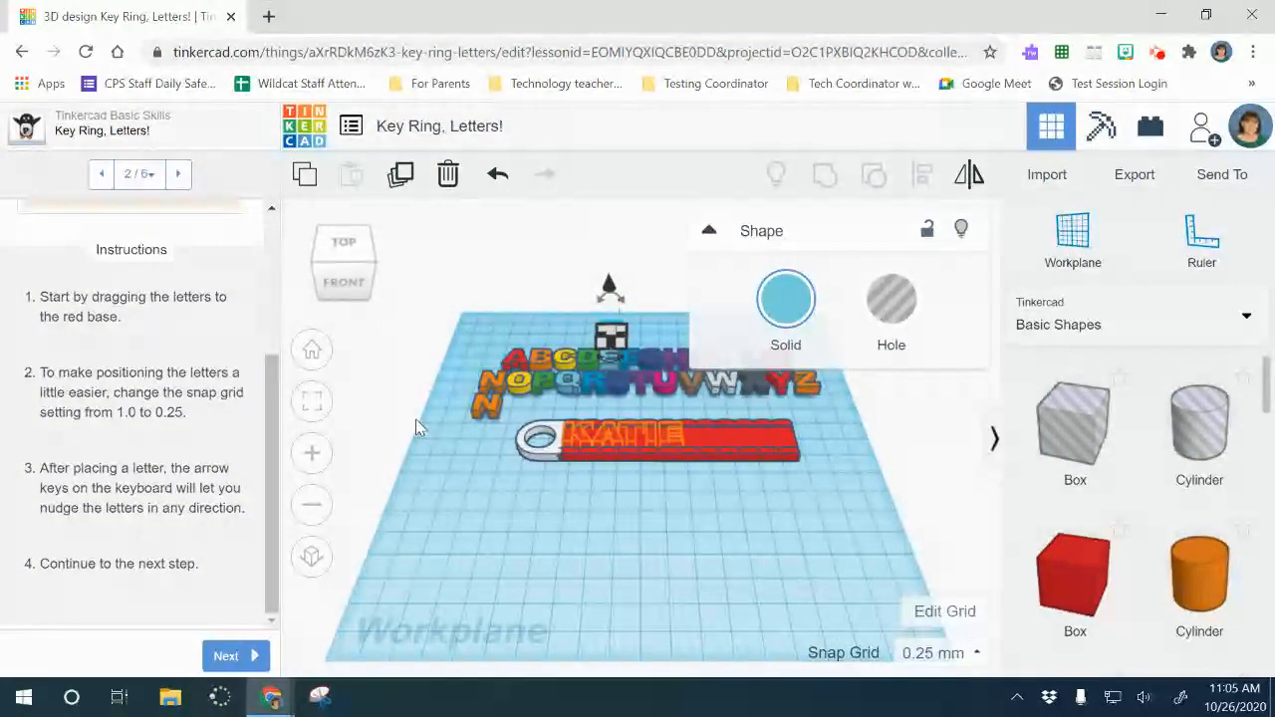
{"action": "left_click", "coordinate": [535, 522]}
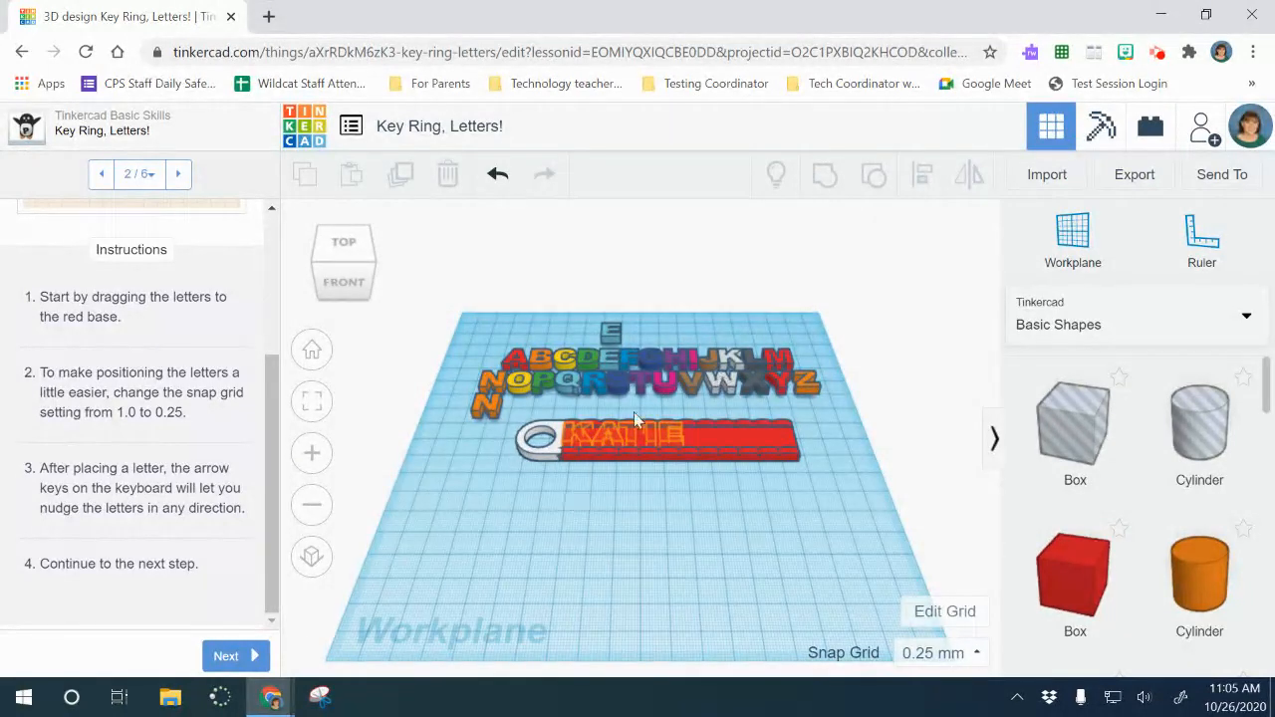
Step: Place the letter J at the ring end of the red base and move the copied E forward onto the base beside it
{"action": "left_click_drag", "start_coordinate": [713, 366], "coordinate": [581, 431]}
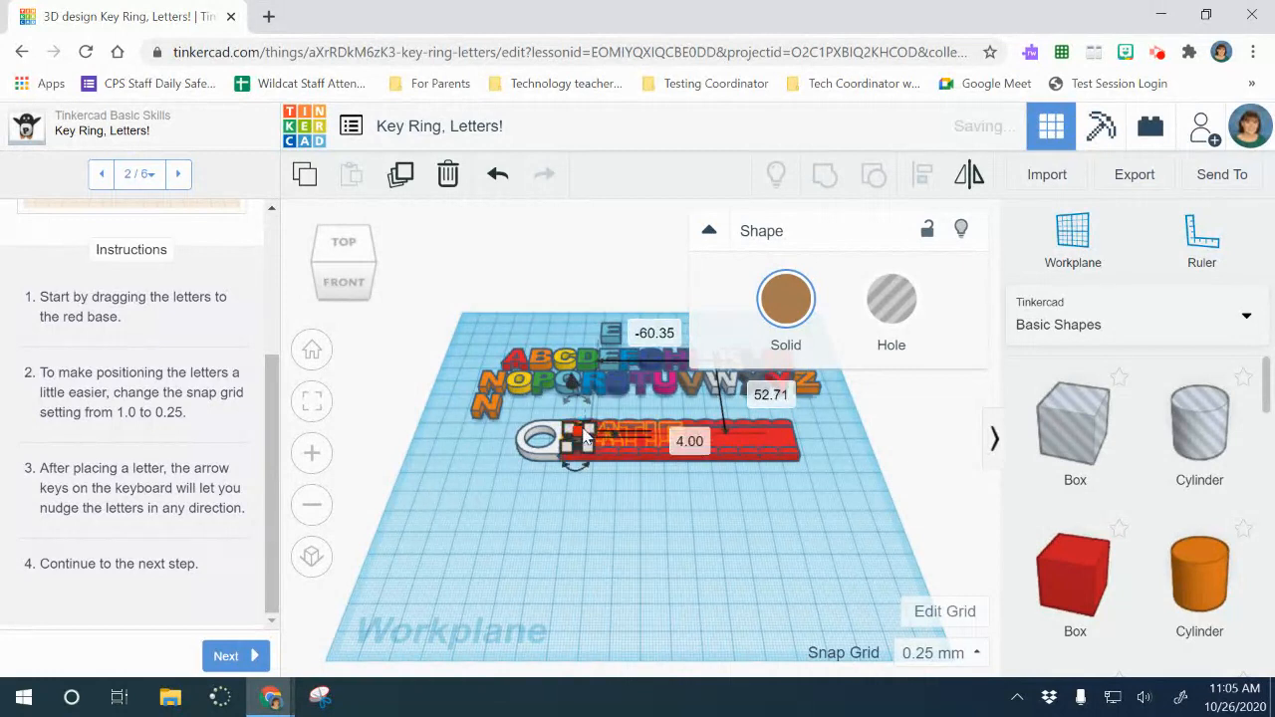
{"action": "left_click", "coordinate": [610, 337]}
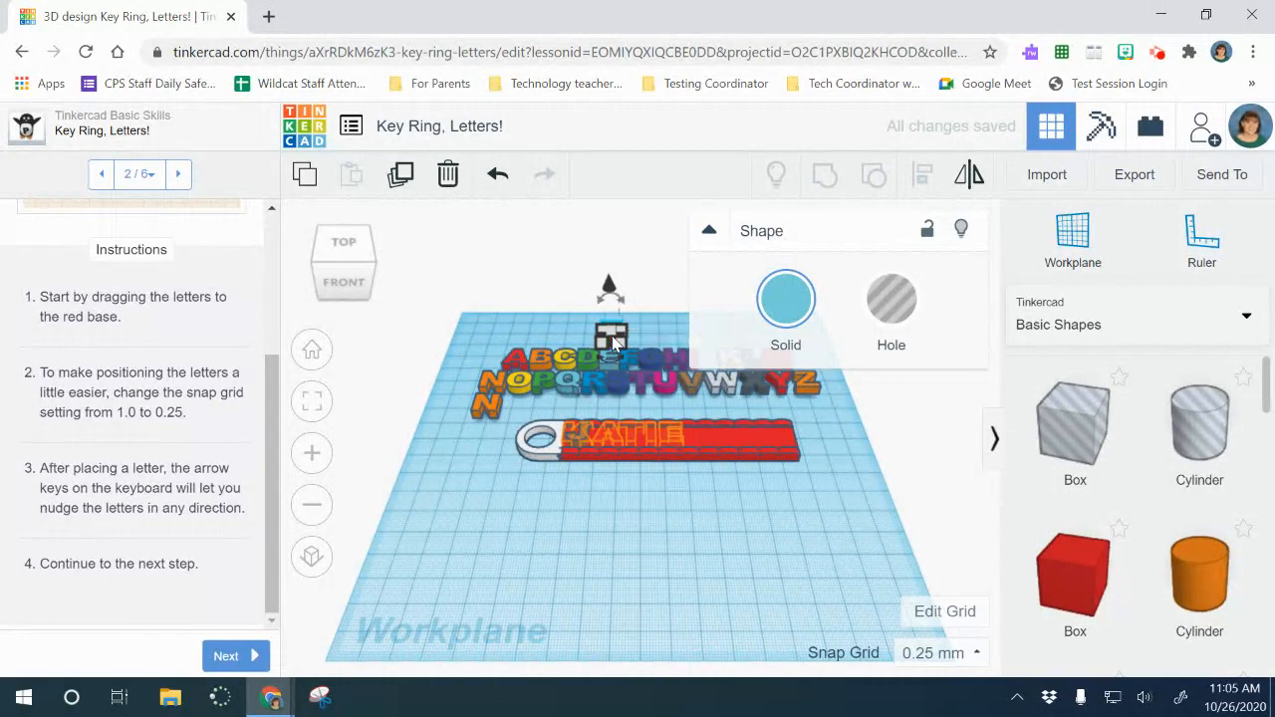
{"action": "key", "text": "Down"}
{"action": "key", "text": "Down"}
{"action": "key", "text": "Down"}
{"action": "key", "text": "Down"}
{"action": "key", "text": "Down"}
{"action": "key", "text": "Down"}
{"action": "key", "text": "Down"}
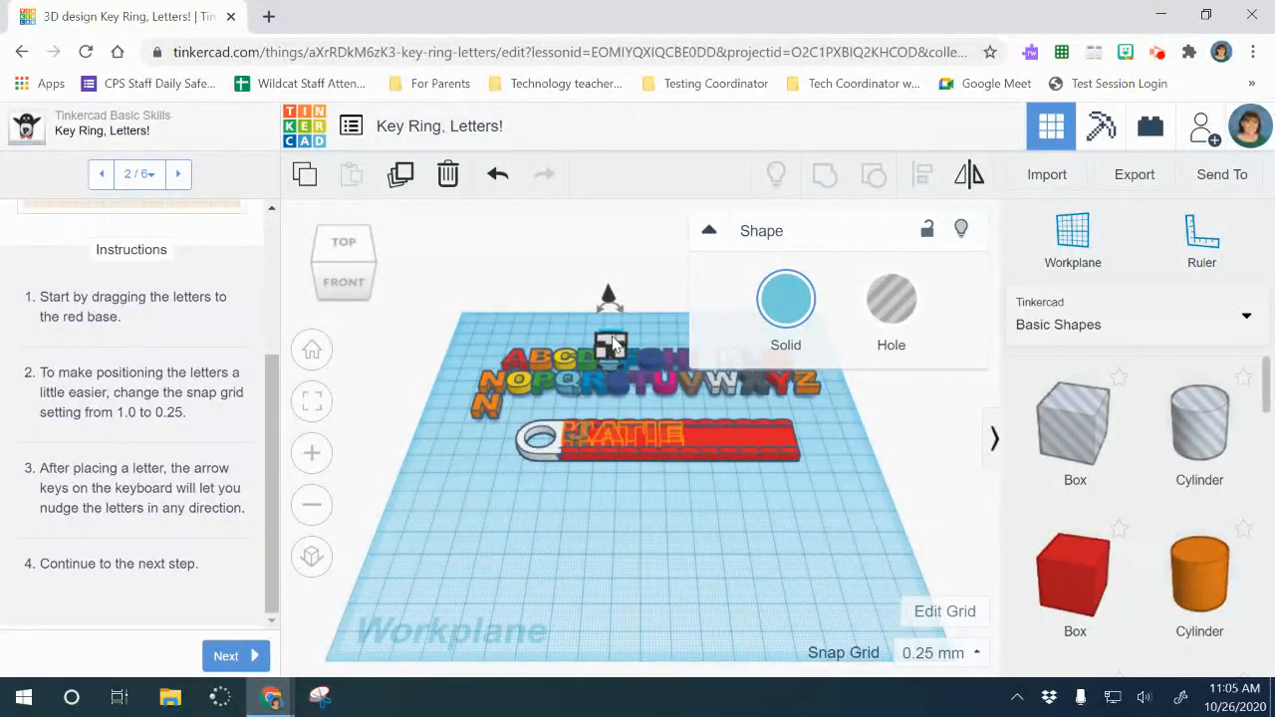
{"action": "key", "text": "Down"}
{"action": "key", "text": "Down"}
{"action": "key", "text": "Down"}
{"action": "key", "text": "Down"}
{"action": "key", "text": "Down"}
{"action": "key", "text": "Down"}
{"action": "key", "text": "Down"}
{"action": "key", "text": "Down"}
{"action": "key", "text": "Down"}
{"action": "key", "text": "Down"}
{"action": "key", "text": "Down"}
{"action": "key", "text": "Down"}
{"action": "key", "text": "Down"}
{"action": "key", "text": "Down"}
{"action": "key", "text": "Down"}
{"action": "key", "text": "Down"}
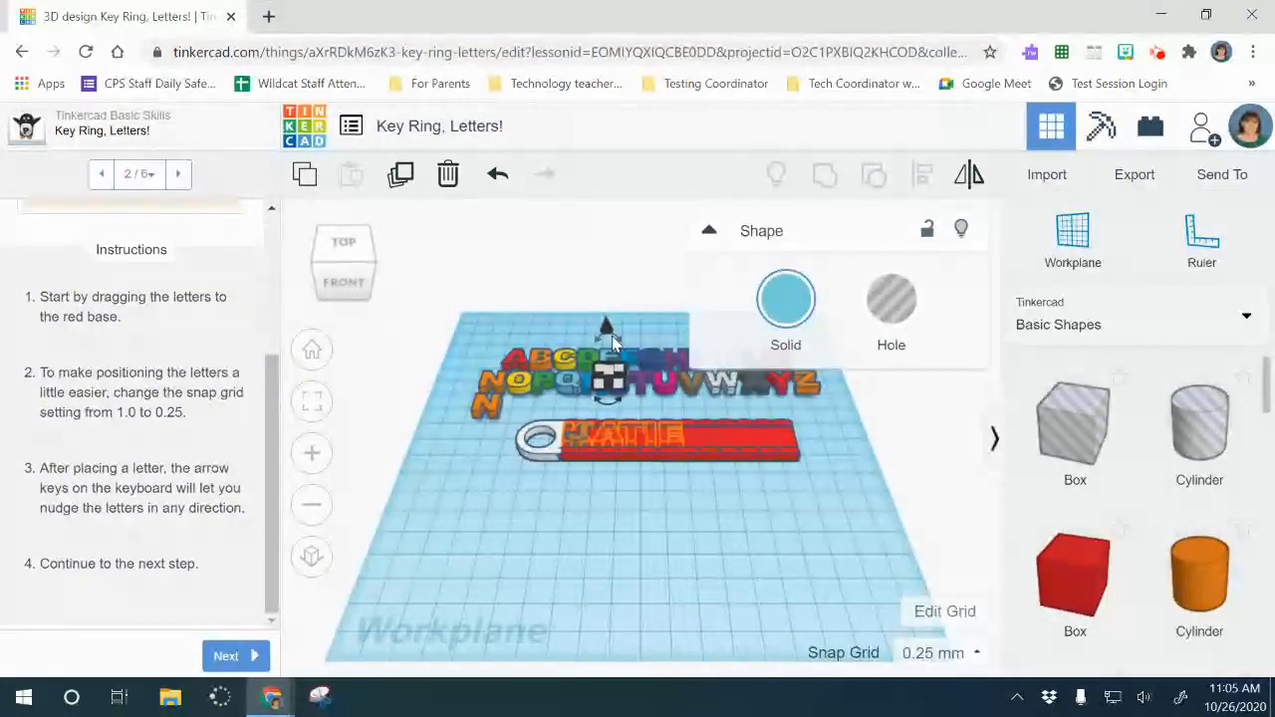
{"action": "key", "text": "Down"}
{"action": "key", "text": "Down"}
{"action": "key", "text": "Down"}
{"action": "key", "text": "Down"}
{"action": "key", "text": "Down"}
{"action": "key", "text": "Down"}
{"action": "key", "text": "Down"}
{"action": "key", "text": "Down"}
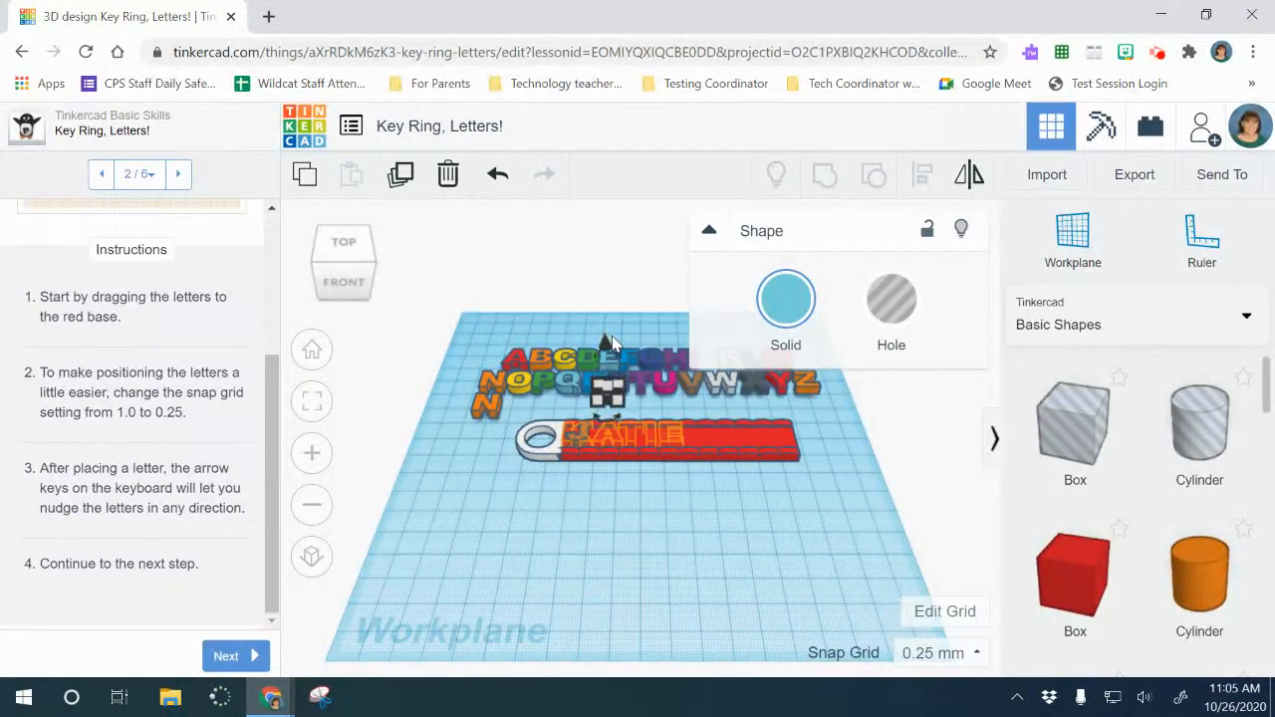
{"action": "key", "text": "Down"}
{"action": "key", "text": "Down"}
{"action": "key", "text": "Down"}
{"action": "key", "text": "Down"}
{"action": "key", "text": "Down"}
{"action": "key", "text": "Down"}
{"action": "key", "text": "Down"}
{"action": "key", "text": "Down"}
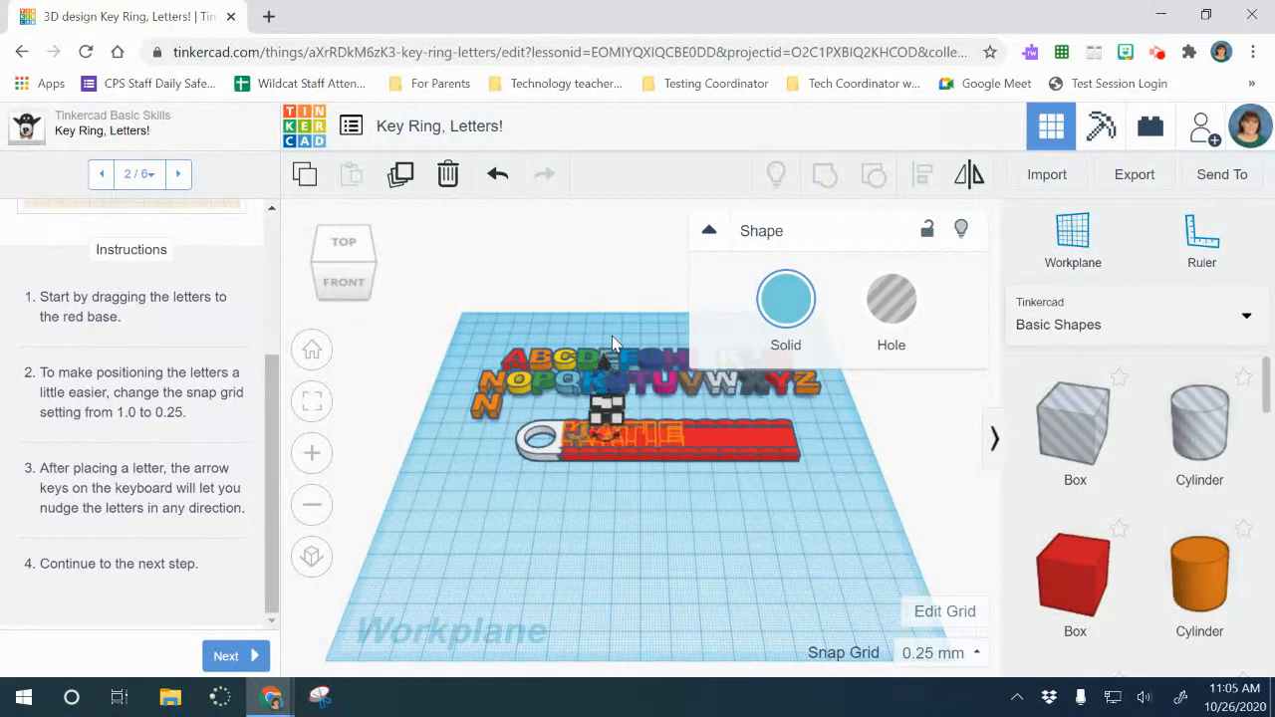
{"action": "key", "text": "Down"}
{"action": "key", "text": "Down"}
{"action": "key", "text": "Down"}
{"action": "key", "text": "Down"}
{"action": "key", "text": "Down"}
{"action": "key", "text": "Down"}
{"action": "key", "text": "Down"}
{"action": "key", "text": "Down"}
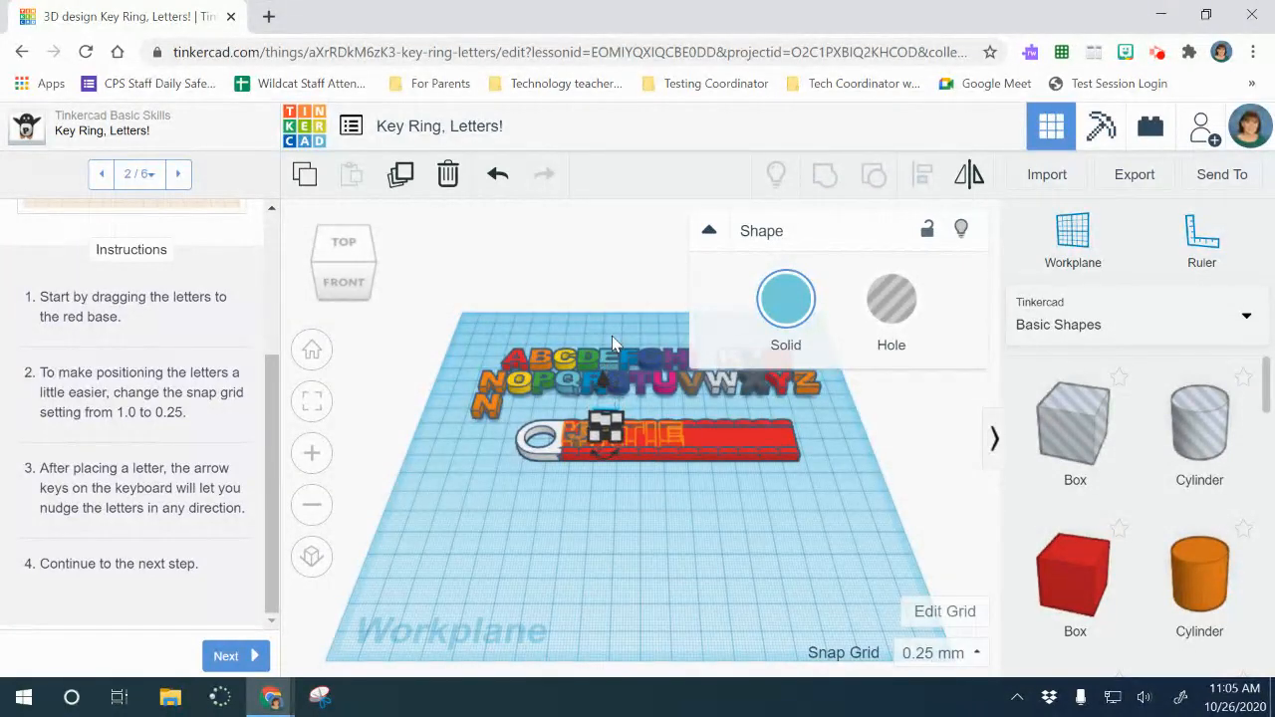
{"action": "key", "text": "Down"}
{"action": "key", "text": "Down"}
{"action": "key", "text": "Down"}
{"action": "key", "text": "Down"}
{"action": "key", "text": "Down"}
{"action": "key", "text": "Down"}
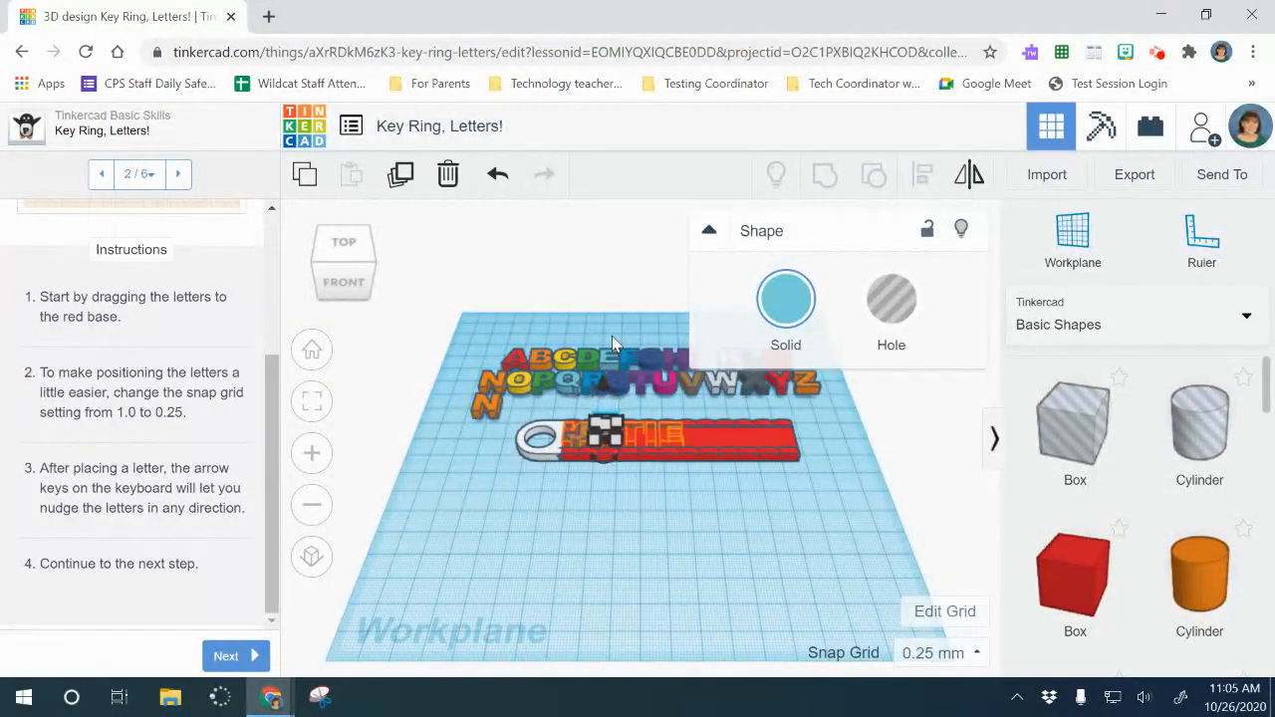
{"action": "left_click", "coordinate": [629, 482]}
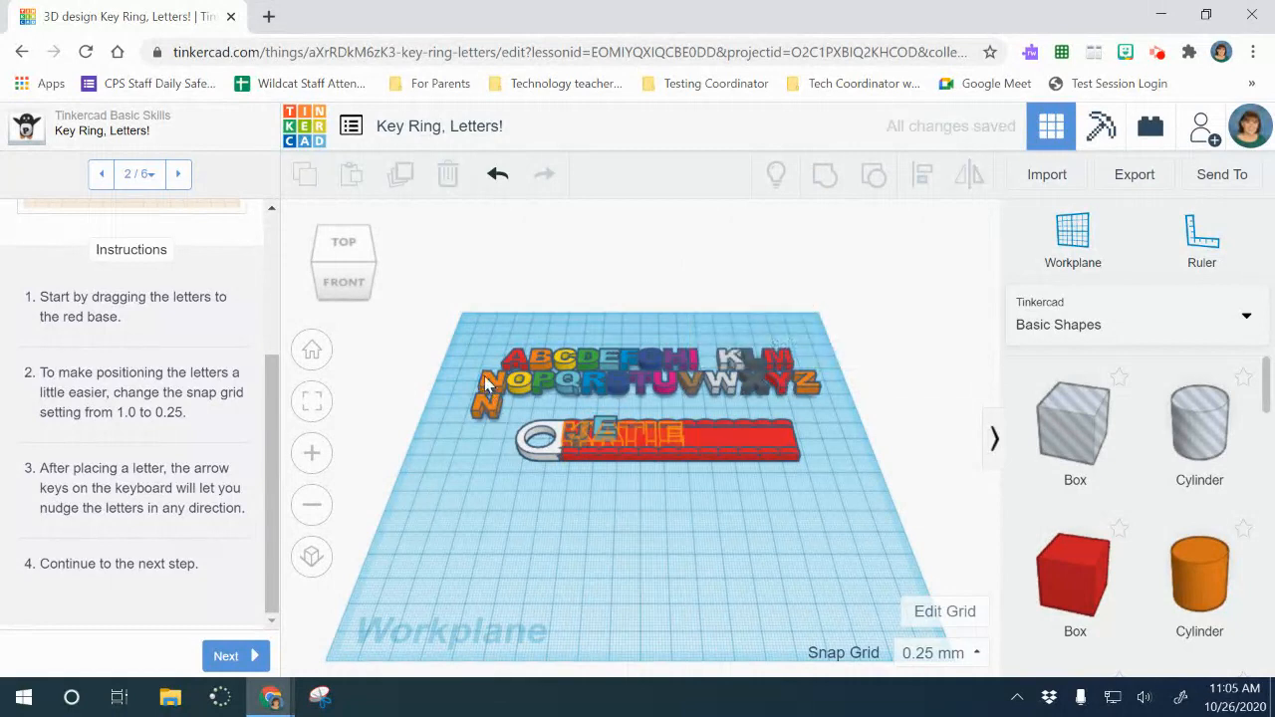
Step: Place both orange N letters side by side on the red base, following the E
{"action": "left_click_drag", "start_coordinate": [488, 384], "coordinate": [634, 426]}
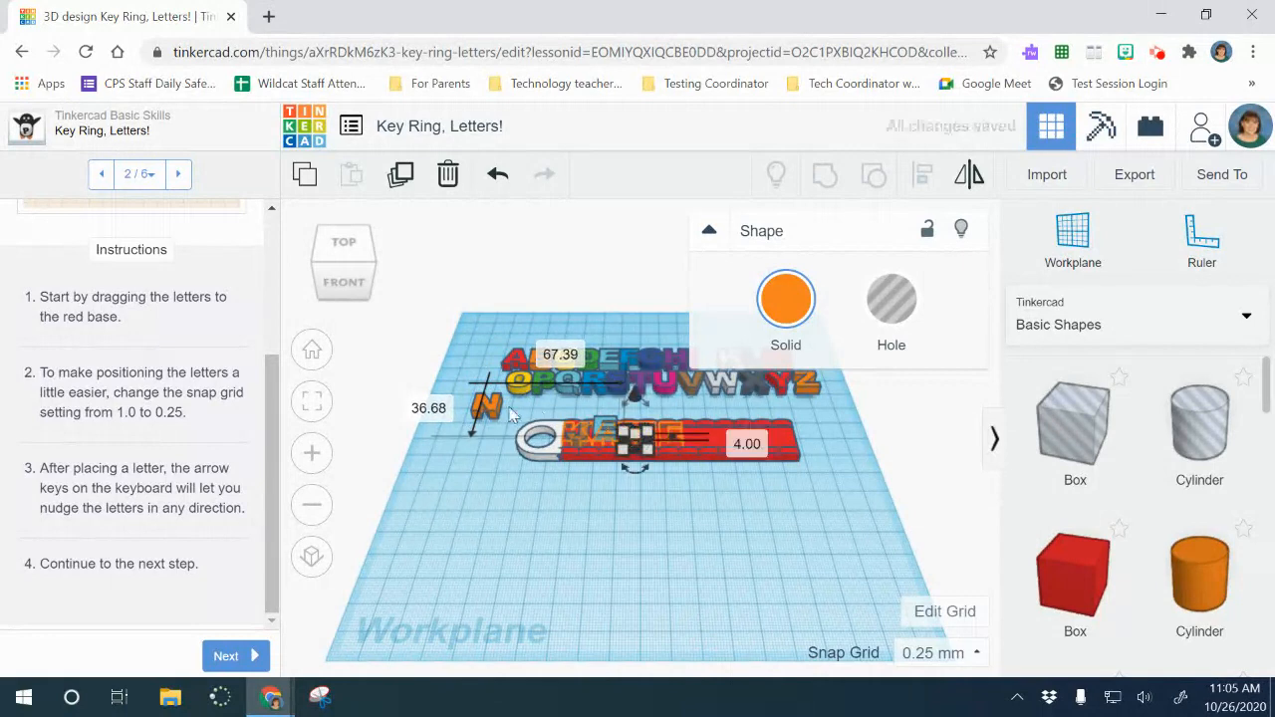
{"action": "left_click_drag", "start_coordinate": [485, 416], "coordinate": [496, 443]}
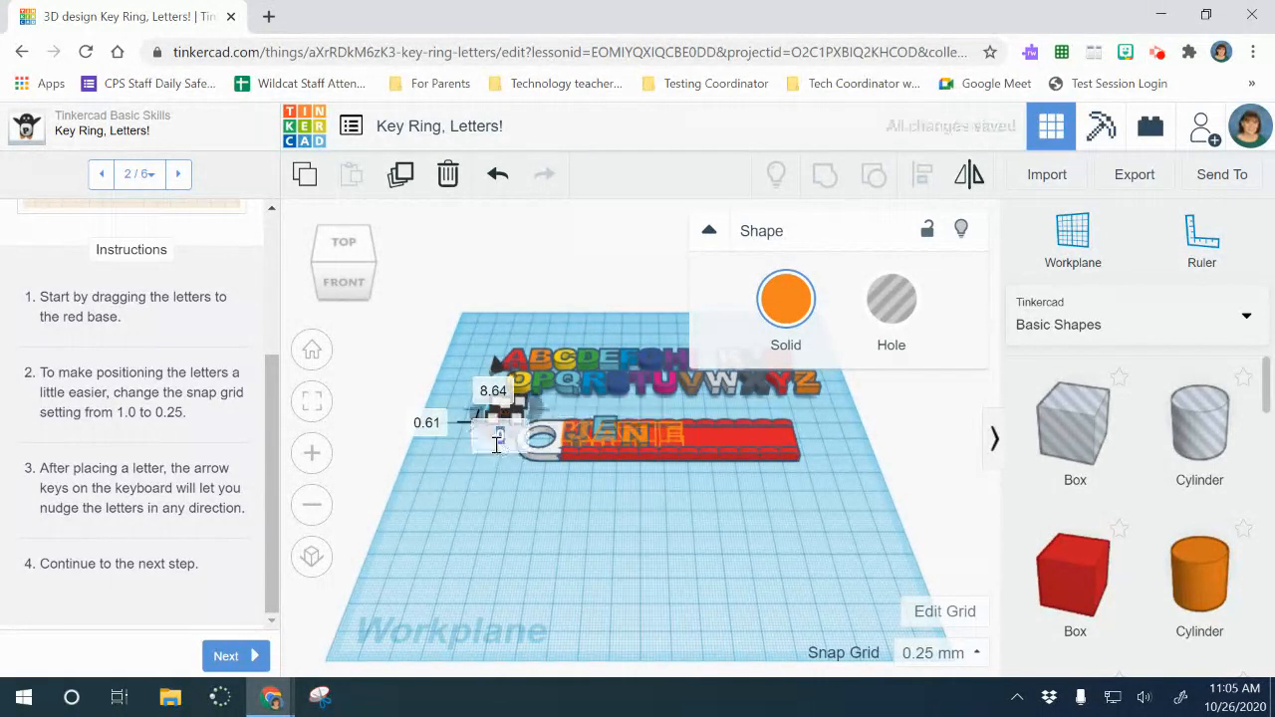
{"action": "left_click", "coordinate": [428, 498]}
{"action": "left_click_drag", "start_coordinate": [505, 417], "coordinate": [657, 442]}
Step: Place the pink letter I and the blue letter F on the red base after the second N
{"action": "left_click", "coordinate": [669, 340]}
{"action": "left_click_drag", "start_coordinate": [701, 357], "coordinate": [695, 428]}
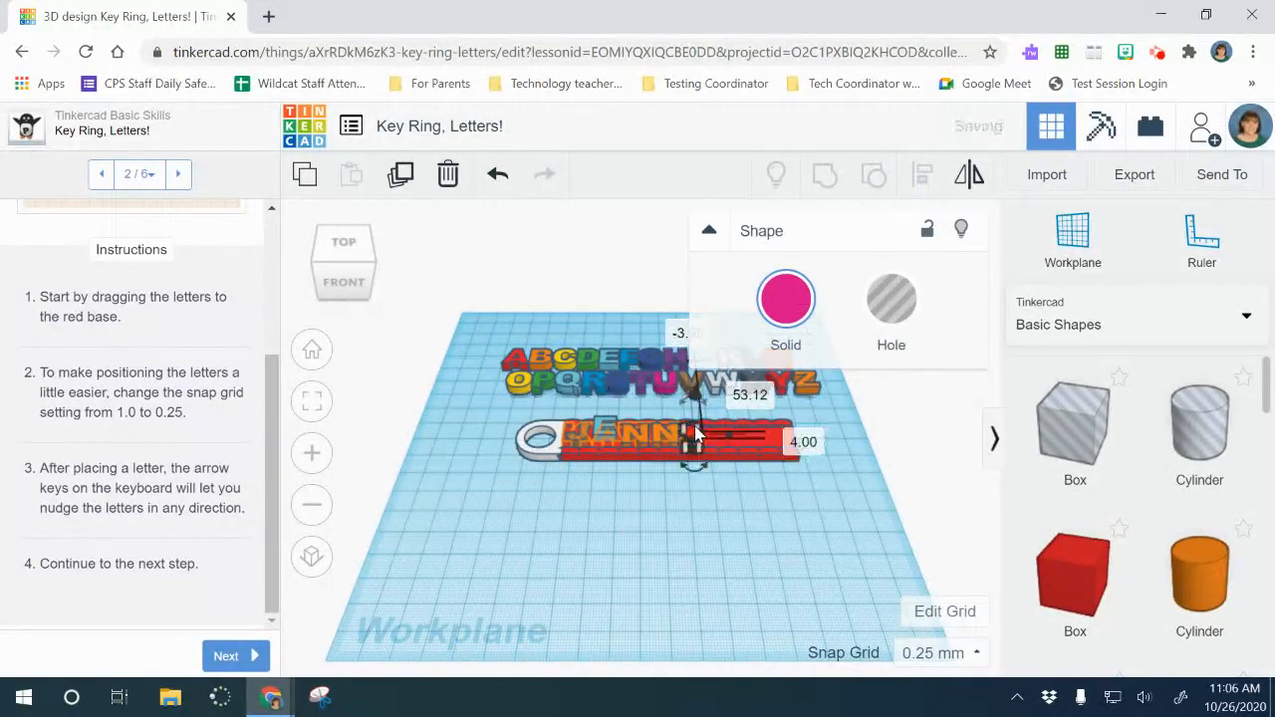
{"action": "left_click", "coordinate": [628, 364]}
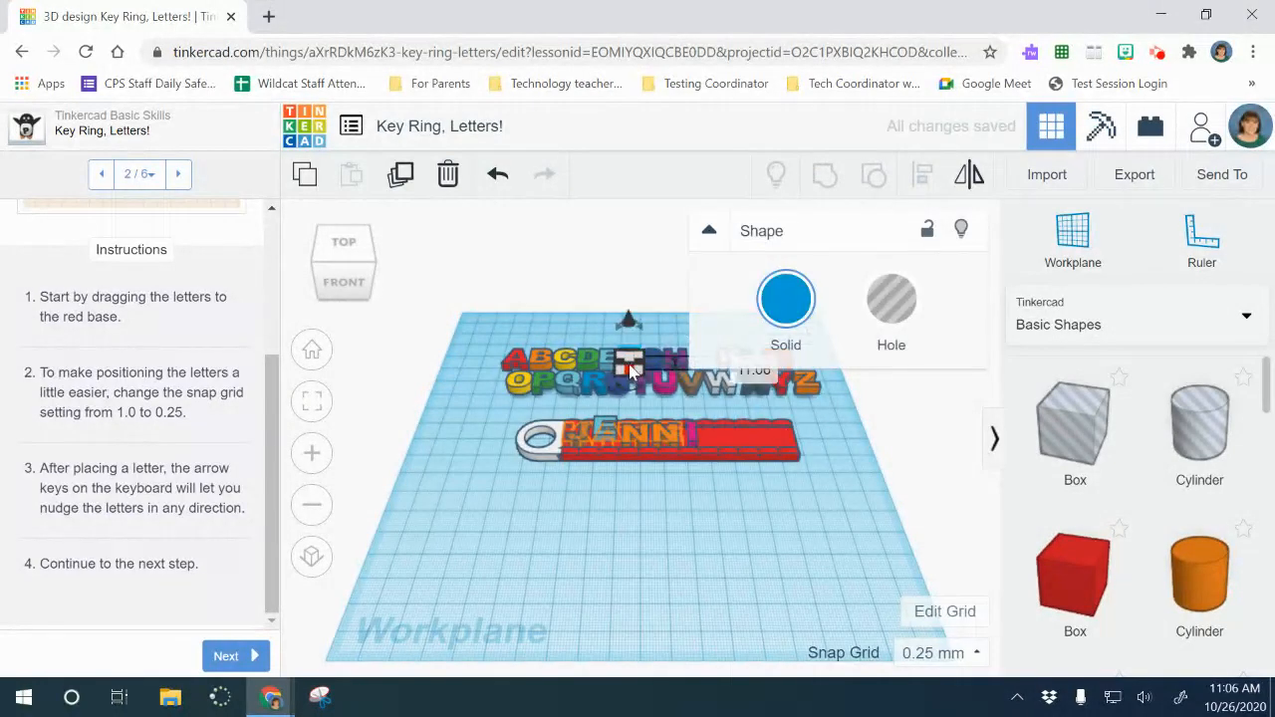
{"action": "left_click", "coordinate": [580, 321]}
{"action": "left_click_drag", "start_coordinate": [628, 364], "coordinate": [721, 444]}
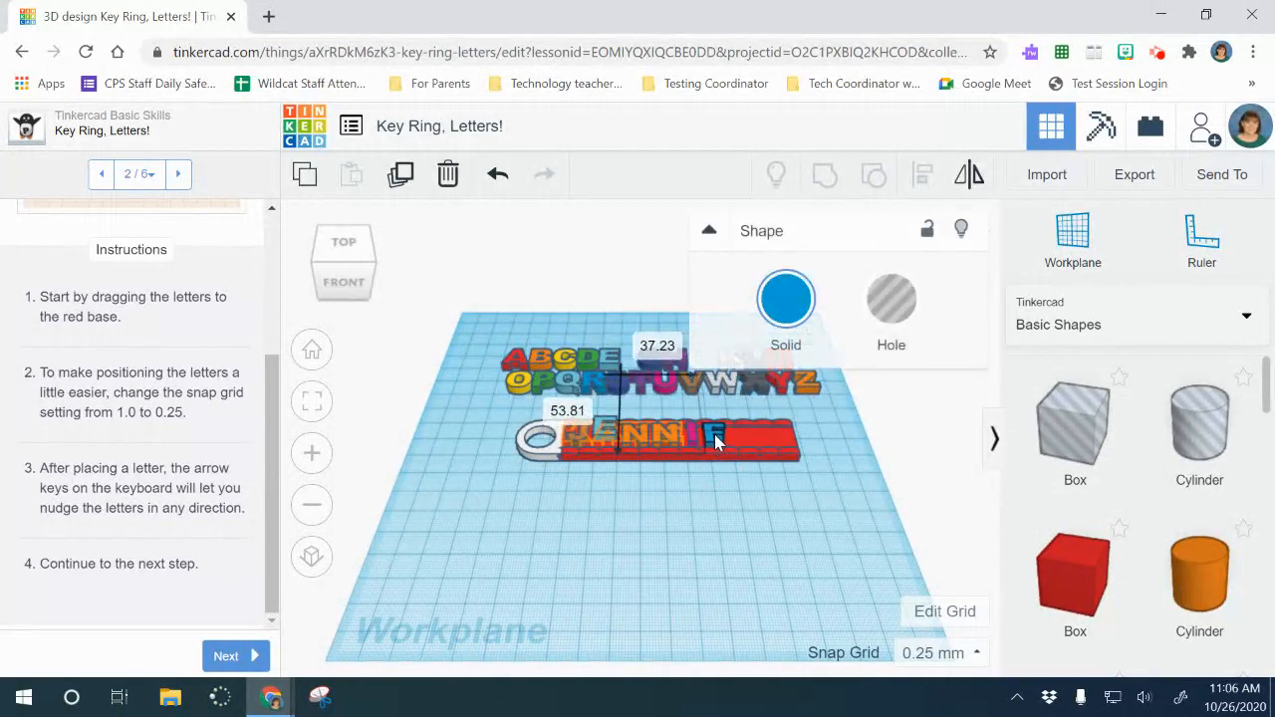
Step: Place the remaining E and the blue letter R after the F to complete the name on the red base
{"action": "left_click", "coordinate": [583, 321]}
{"action": "left_click_drag", "start_coordinate": [604, 360], "coordinate": [741, 447]}
{"action": "left_click", "coordinate": [482, 448]}
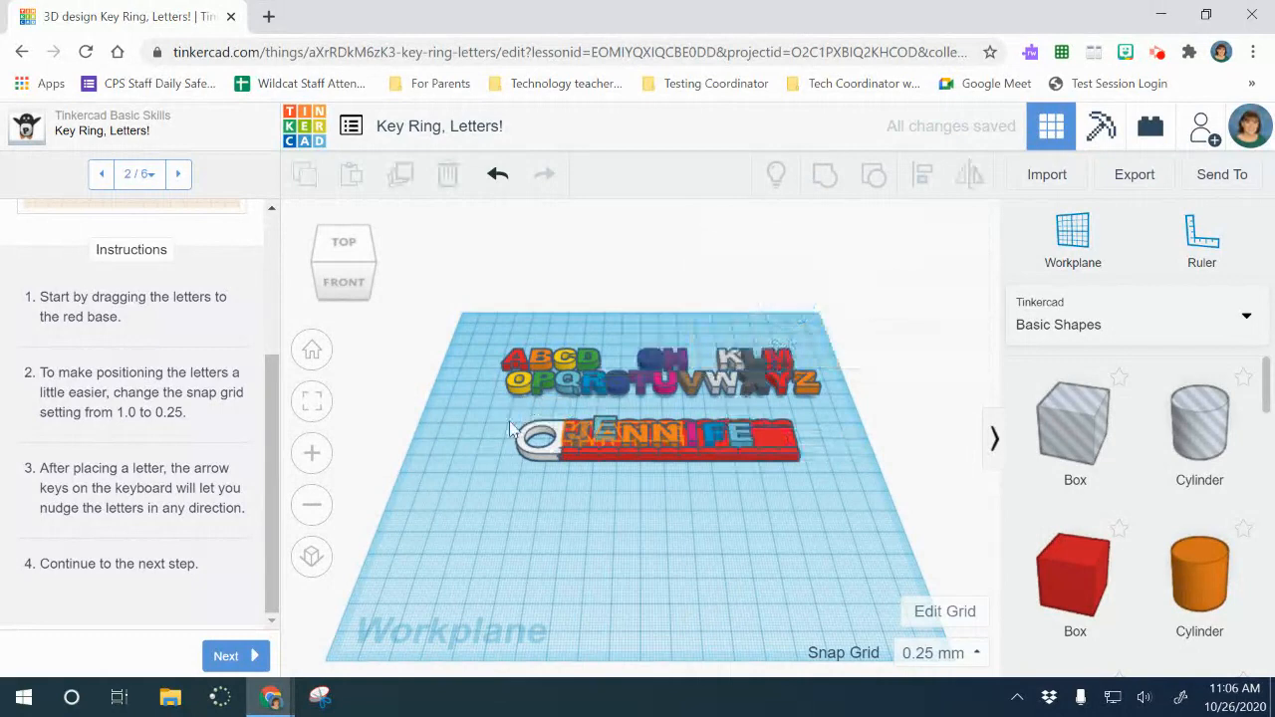
{"action": "left_click_drag", "start_coordinate": [712, 389], "coordinate": [769, 441]}
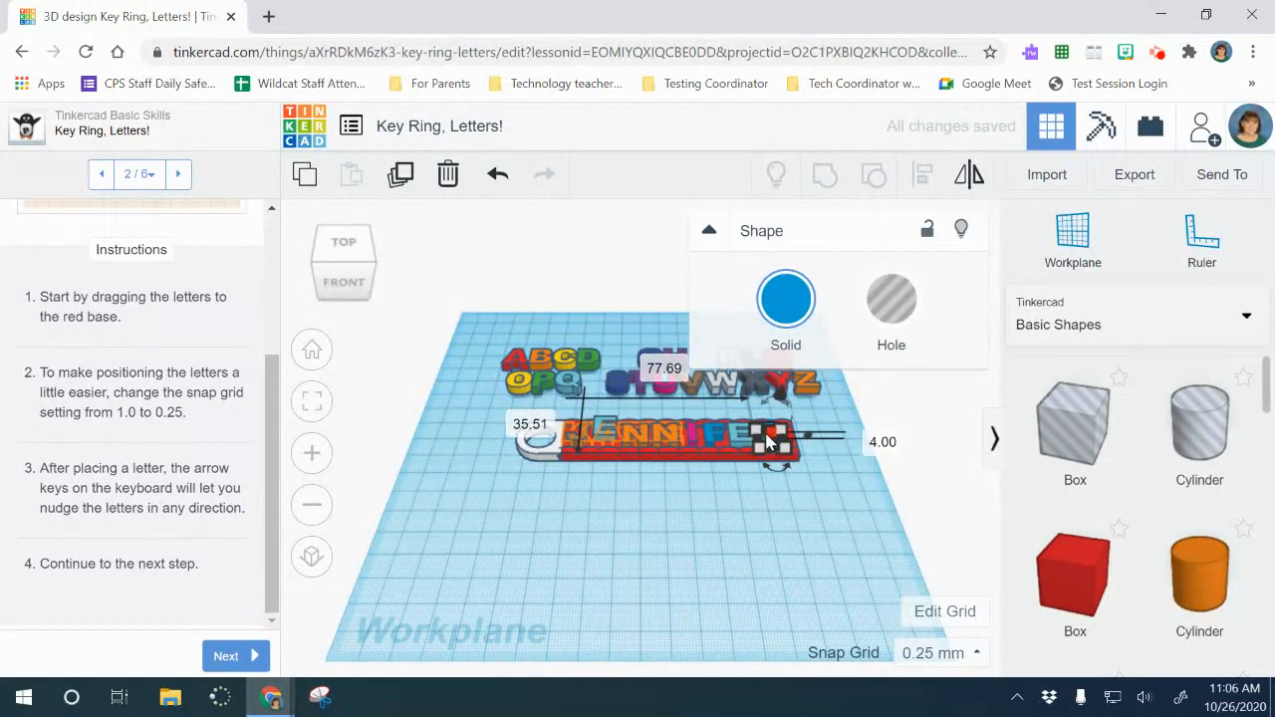
{"action": "left_click", "coordinate": [733, 470]}
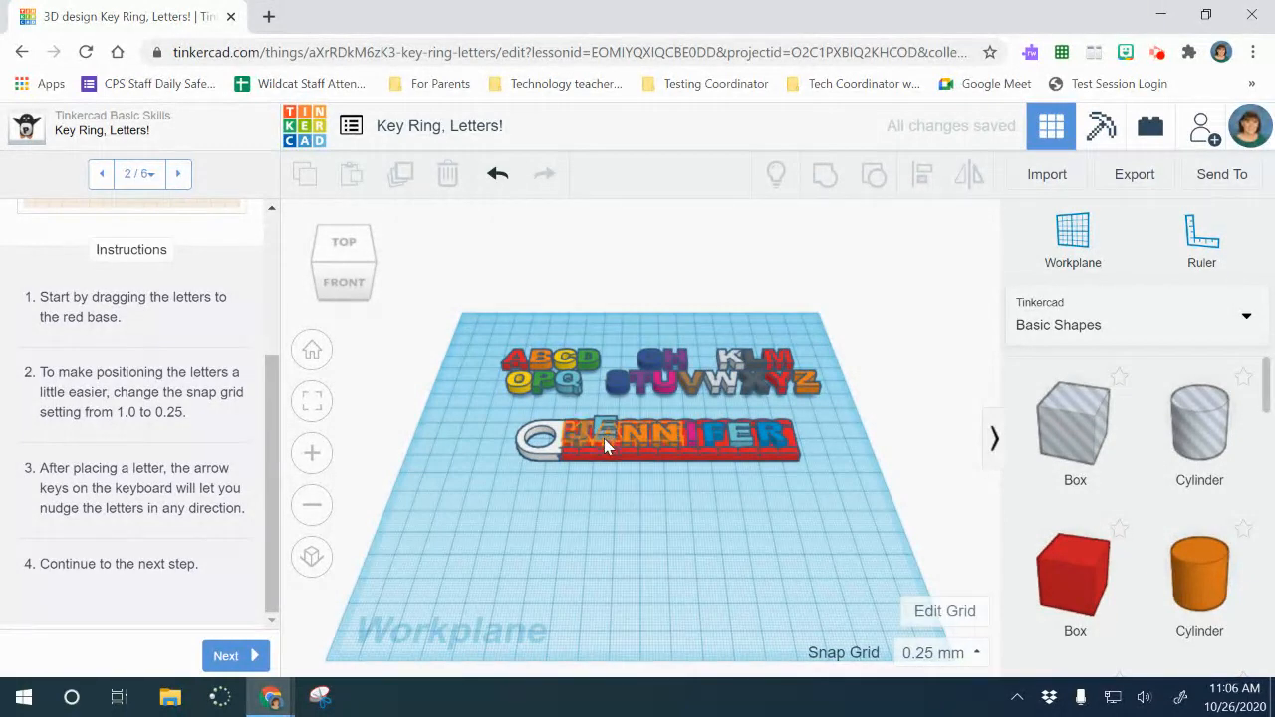
Step: Advance to the Resize the Red Base instructions and resize the red base to about 101.55 by 20.20 mm
{"action": "left_click", "coordinate": [237, 655]}
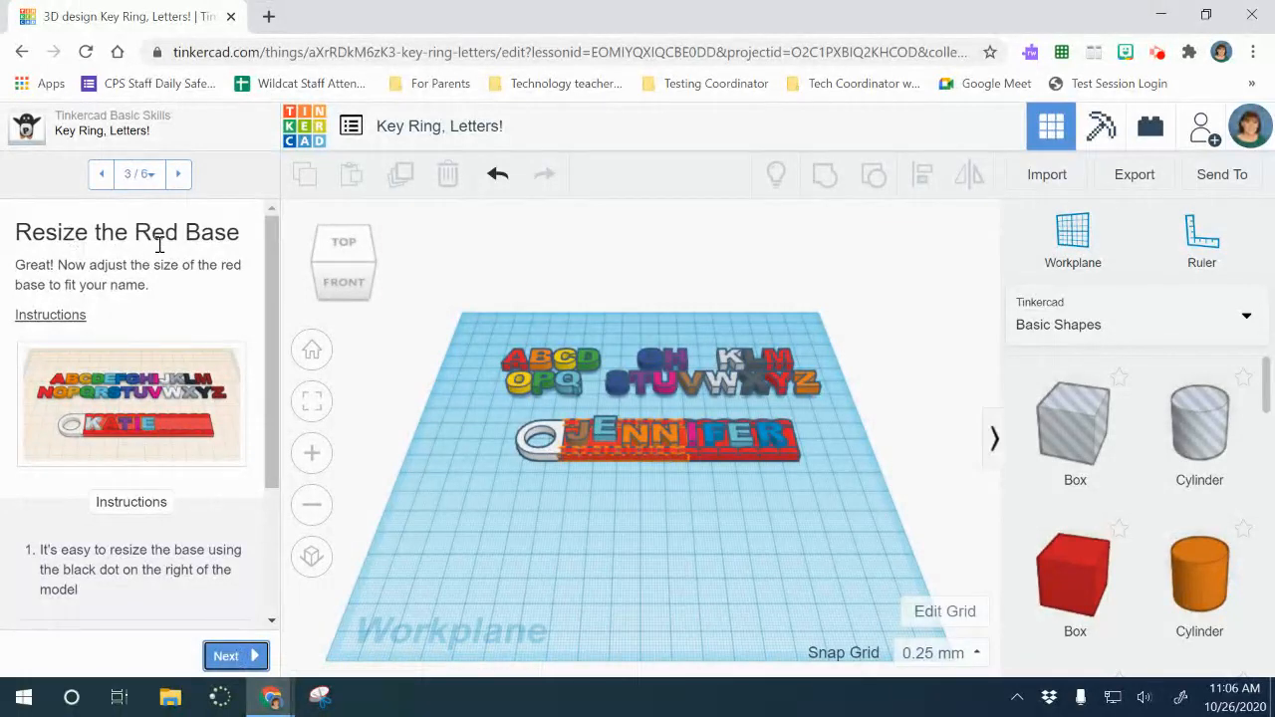
{"action": "left_click", "coordinate": [791, 440]}
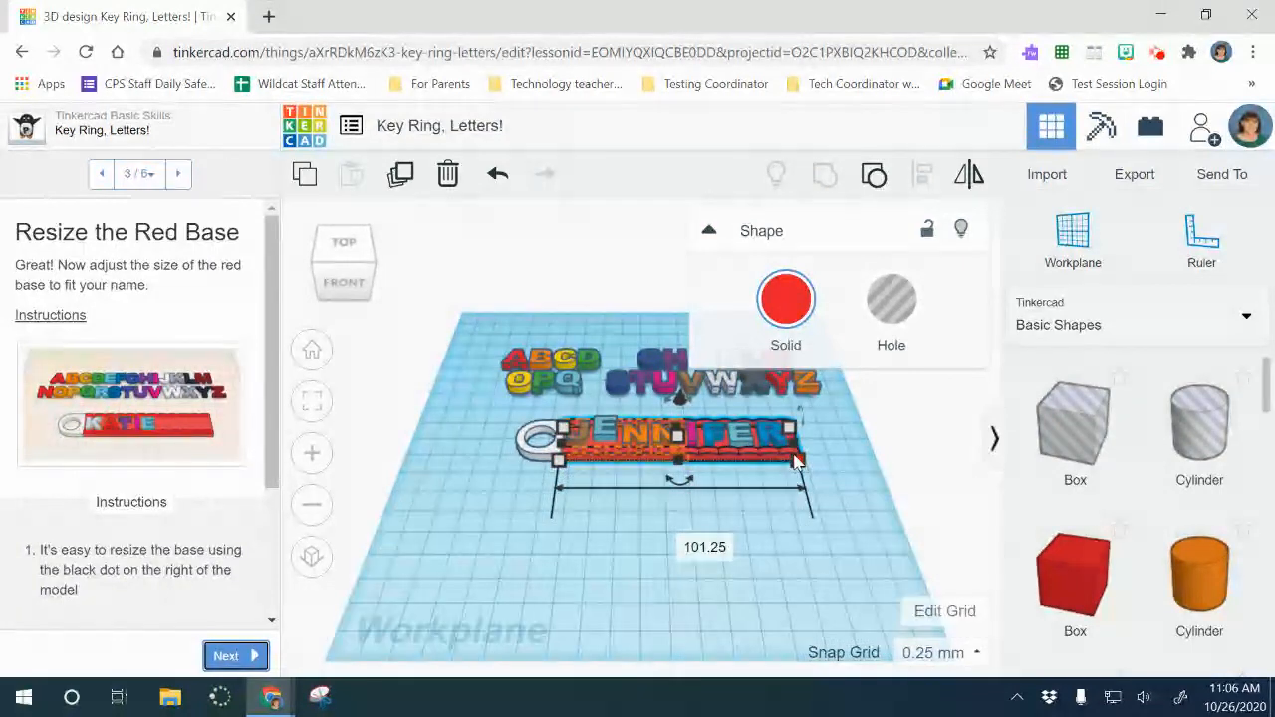
{"action": "mouse_move", "coordinate": [797, 456]}
{"action": "left_mouse_down"}
{"action": "mouse_move", "coordinate": [783, 455]}
{"action": "mouse_move", "coordinate": [806, 462]}
{"action": "mouse_move", "coordinate": [642, 470]}
{"action": "mouse_move", "coordinate": [810, 456]}
{"action": "mouse_move", "coordinate": [802, 468]}
{"action": "left_mouse_up"}
{"action": "left_click_drag", "start_coordinate": [802, 468], "coordinate": [802, 468]}
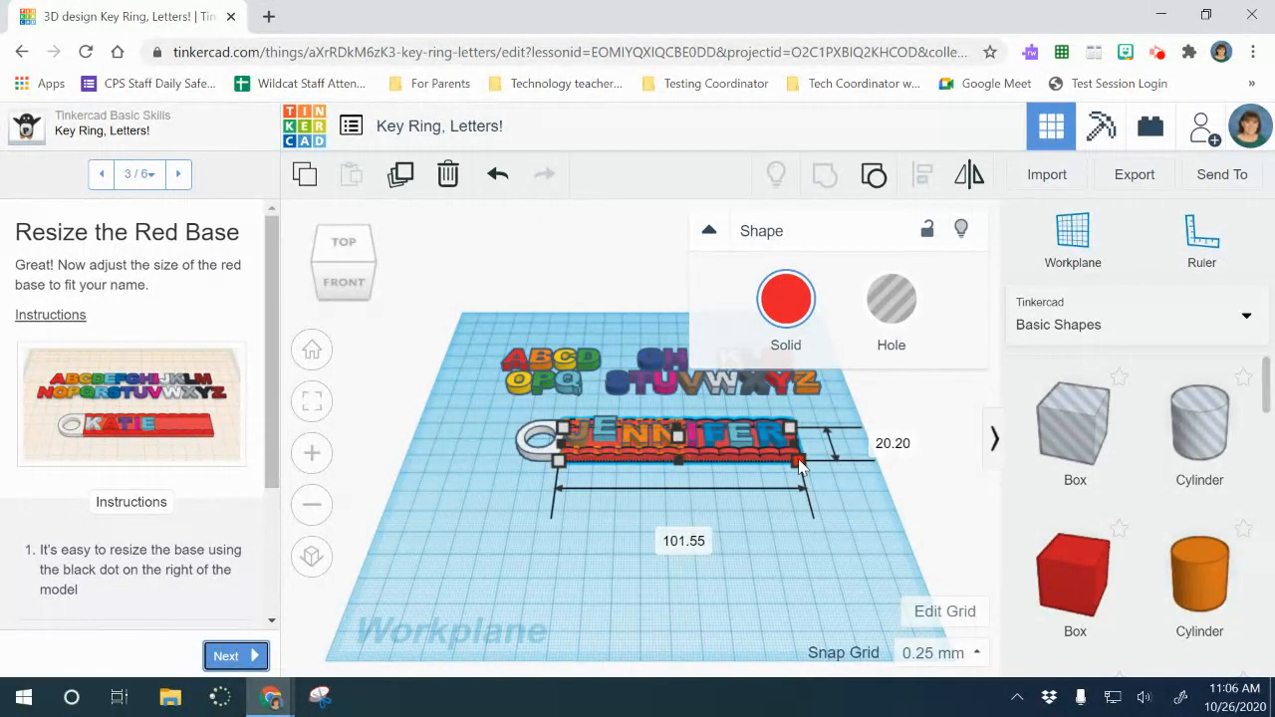
Step: Advance to the Clean Up instructions and move the first E on the red base down in line with the J
{"action": "left_click", "coordinate": [223, 657]}
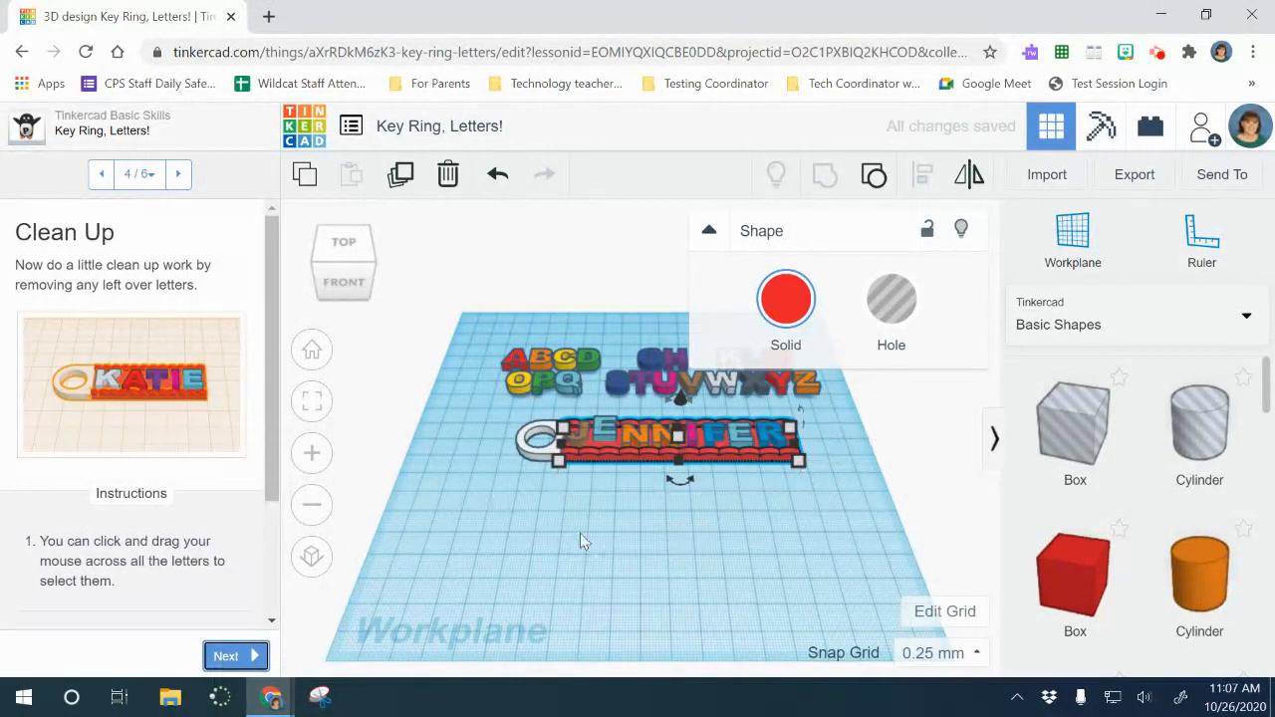
{"action": "left_click", "coordinate": [684, 561]}
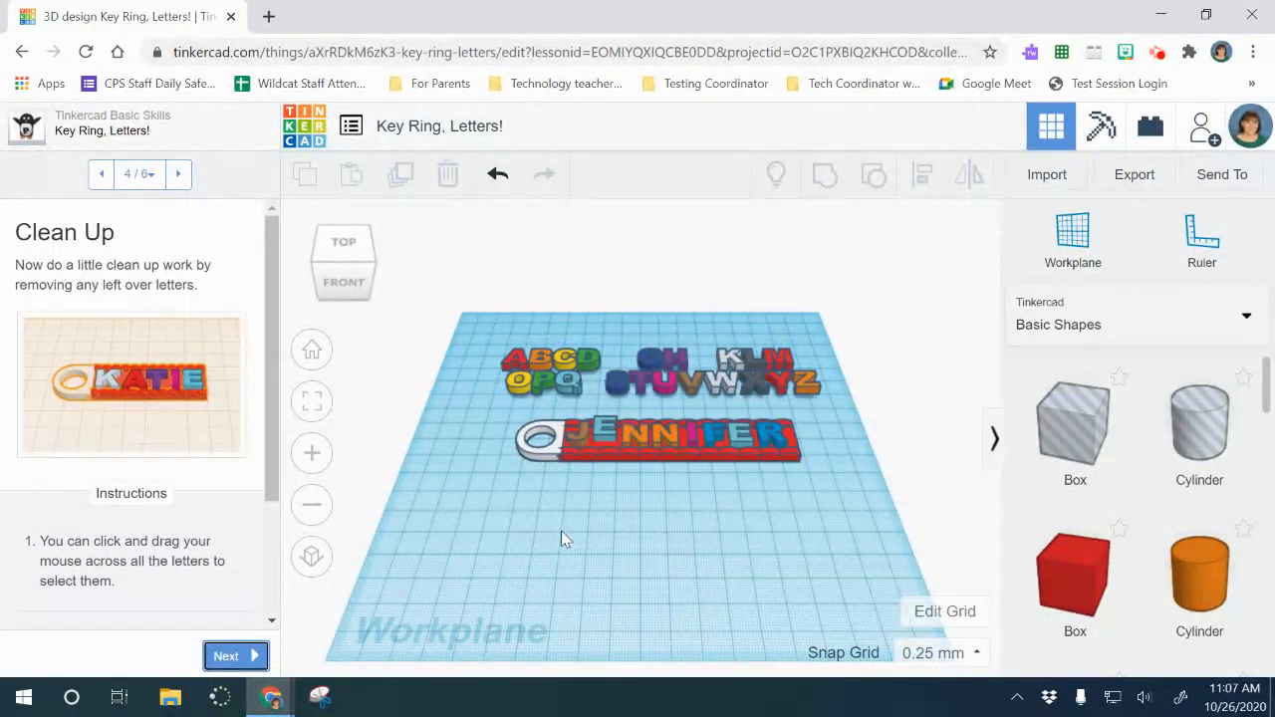
{"action": "mouse_move", "coordinate": [328, 265]}
{"action": "left_mouse_down"}
{"action": "mouse_move", "coordinate": [343, 261]}
{"action": "mouse_move", "coordinate": [323, 266]}
{"action": "left_mouse_up"}
{"action": "left_click", "coordinate": [325, 265]}
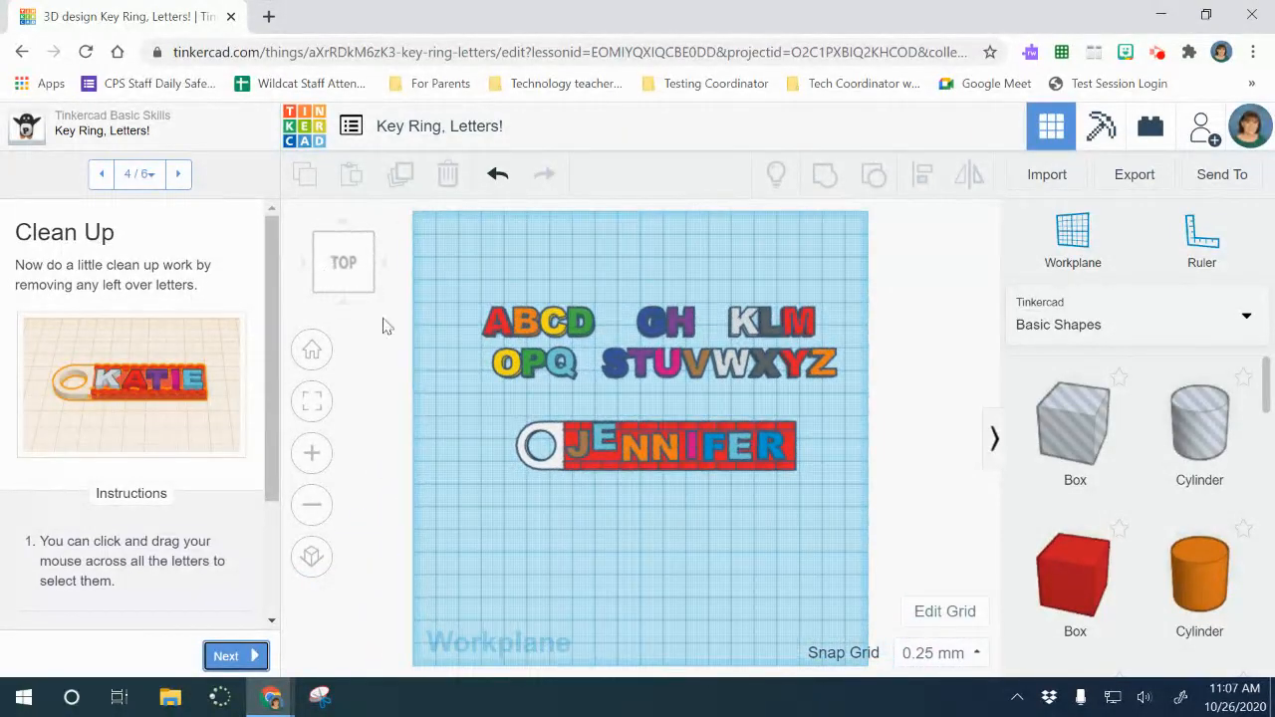
{"action": "left_click", "coordinate": [601, 445]}
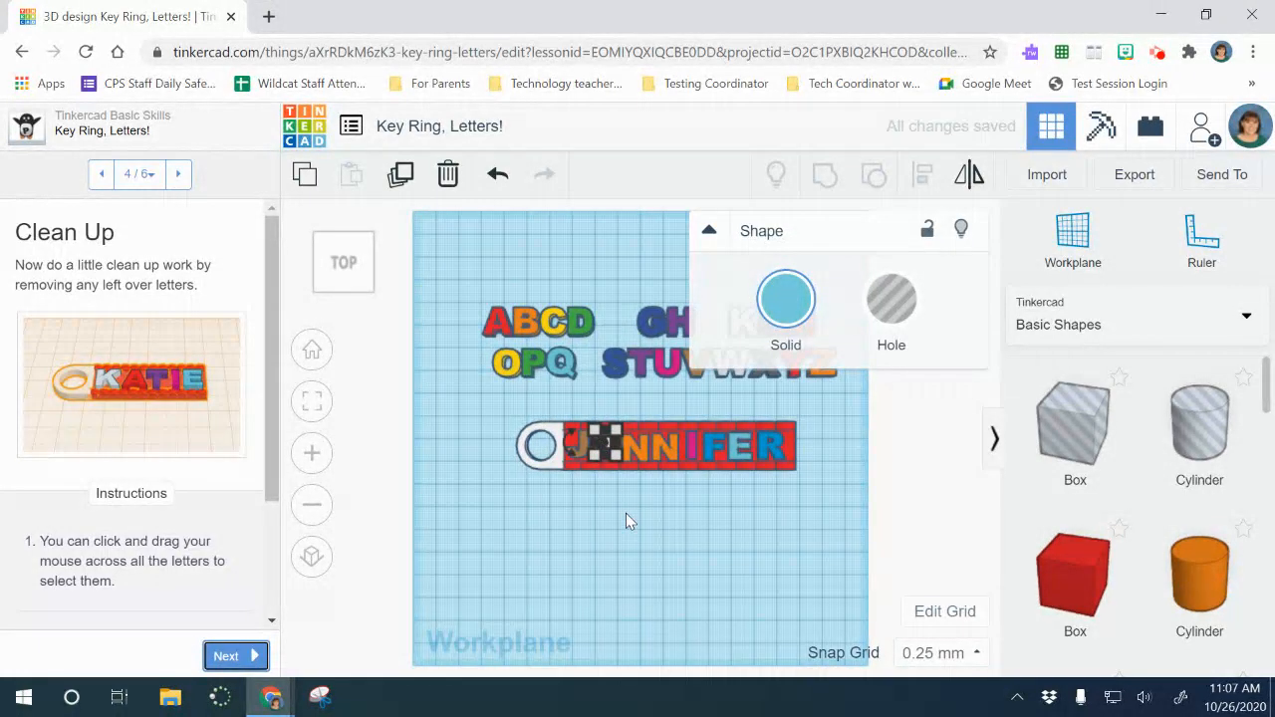
{"action": "left_click", "coordinate": [625, 513]}
{"action": "left_click", "coordinate": [586, 450]}
{"action": "left_click_drag", "start_coordinate": [584, 452], "coordinate": [606, 458]}
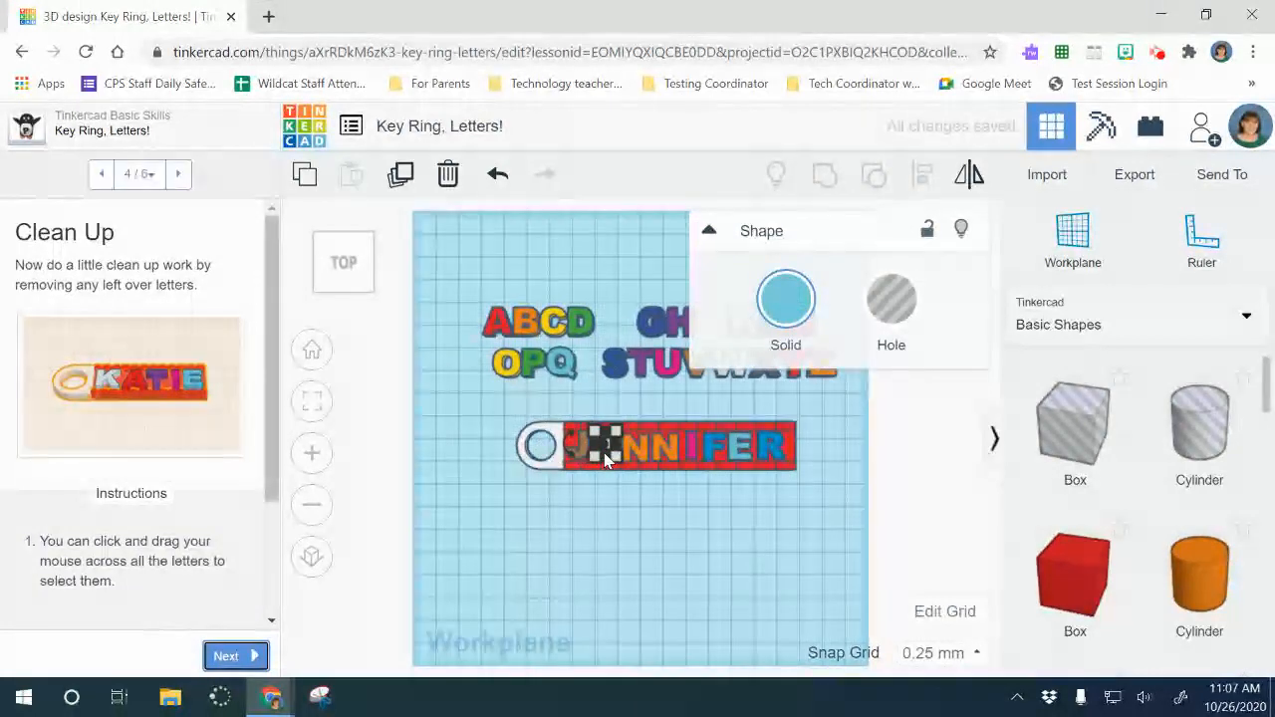
{"action": "left_click", "coordinate": [611, 510]}
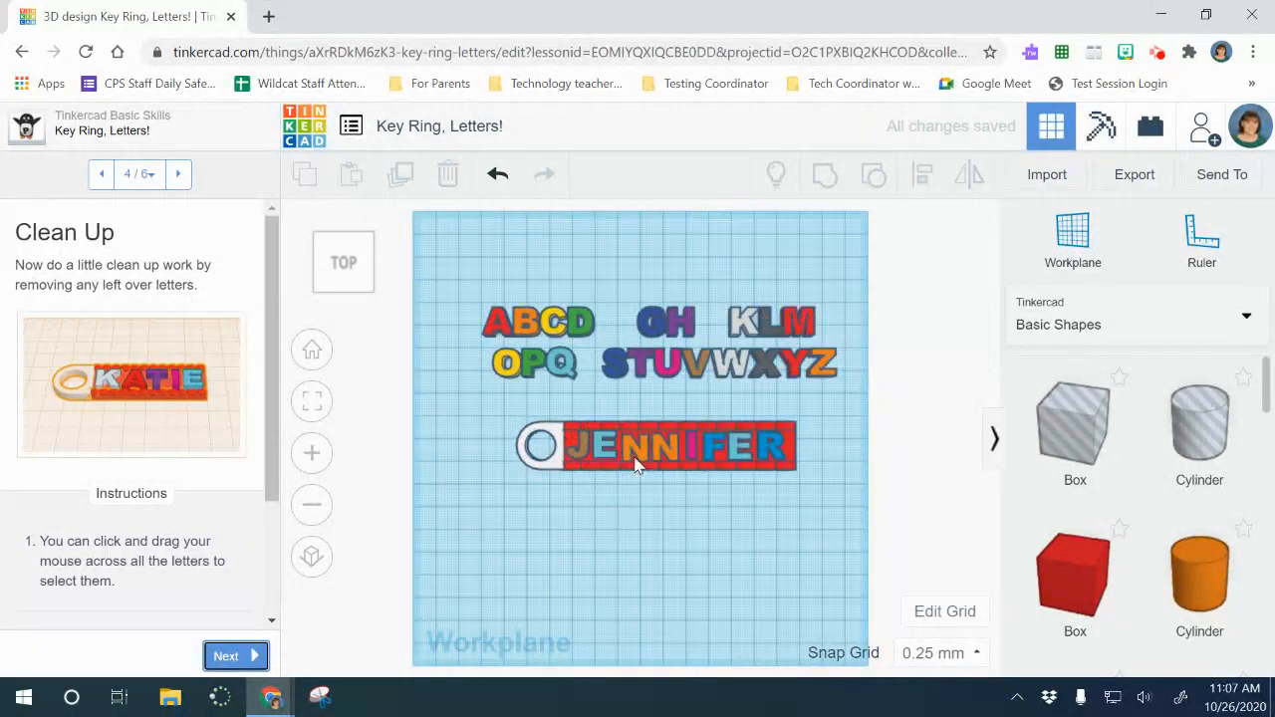
Step: Line up both N letters, the I and the F with the neighbouring letters on the red base
{"action": "left_click", "coordinate": [635, 454]}
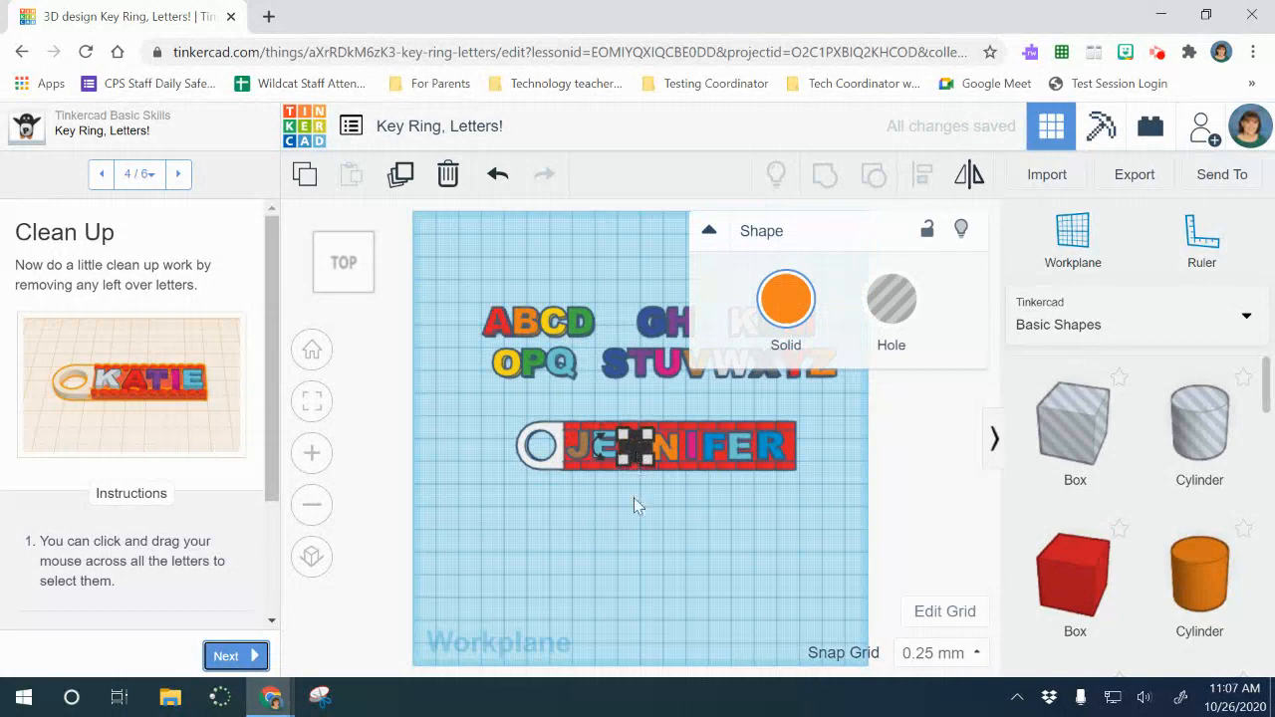
{"action": "left_click", "coordinate": [634, 508]}
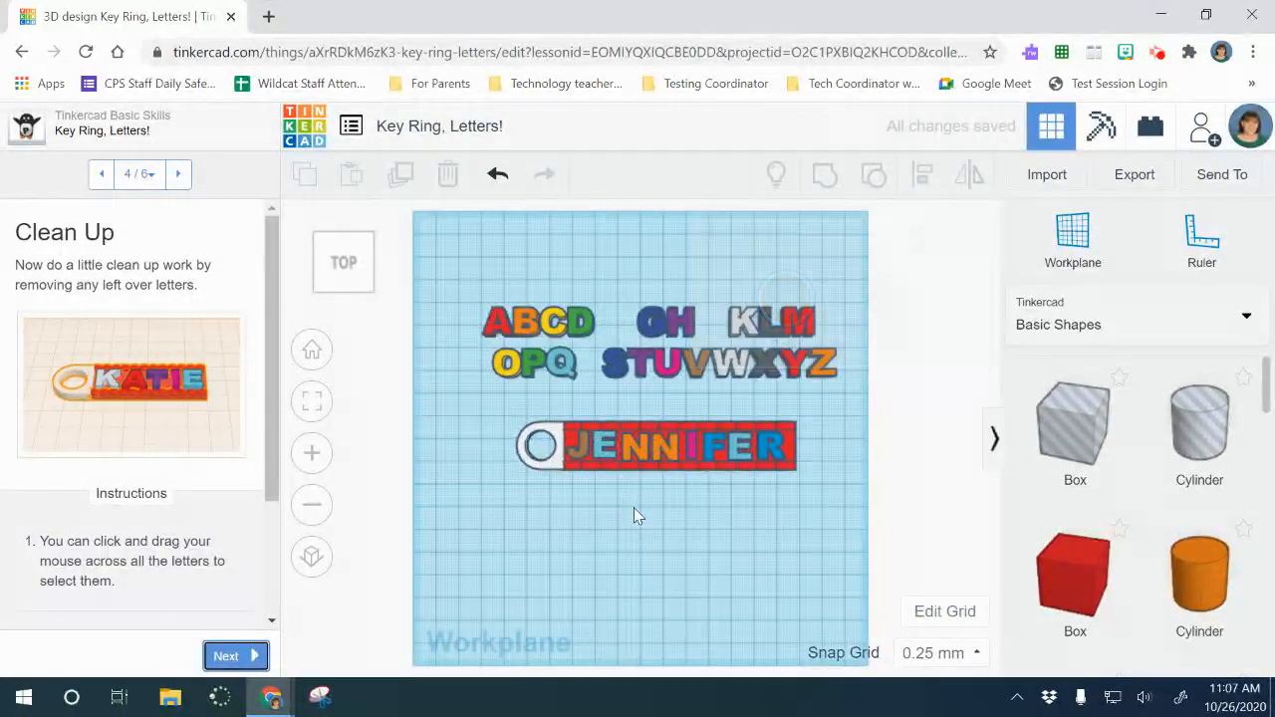
{"action": "left_click", "coordinate": [637, 453]}
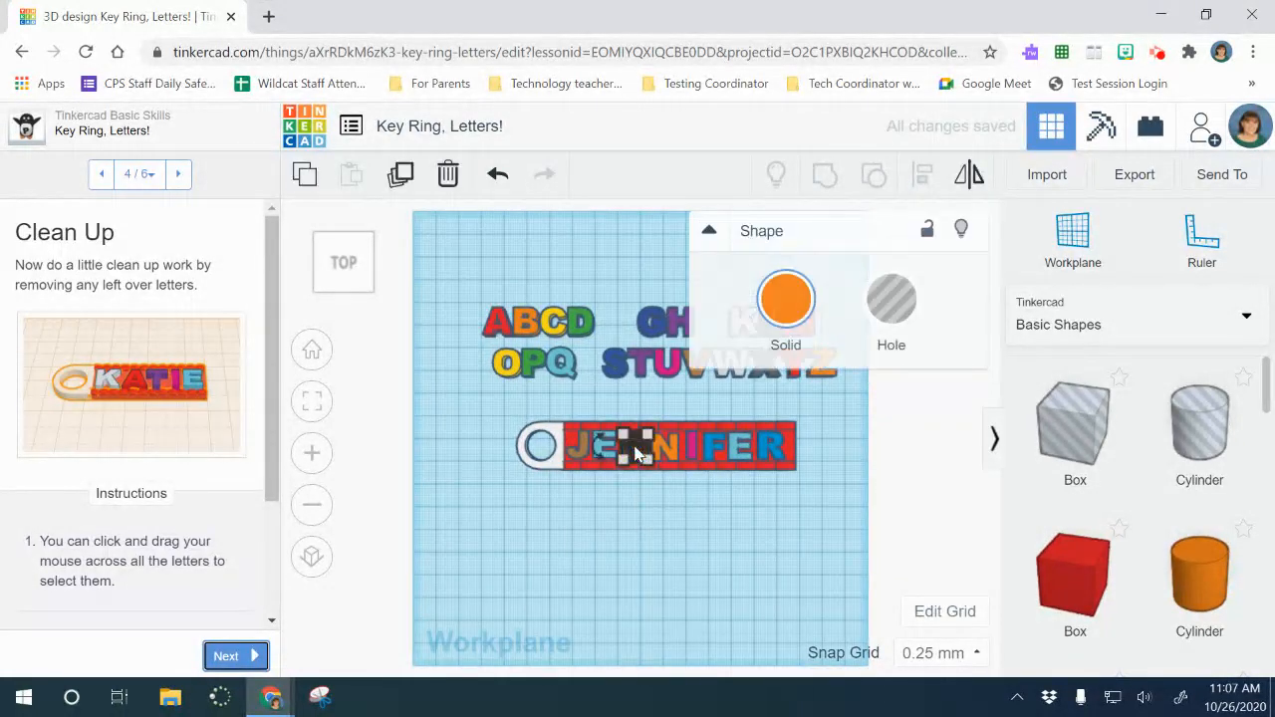
{"action": "left_click", "coordinate": [661, 448]}
{"action": "left_click", "coordinate": [747, 573]}
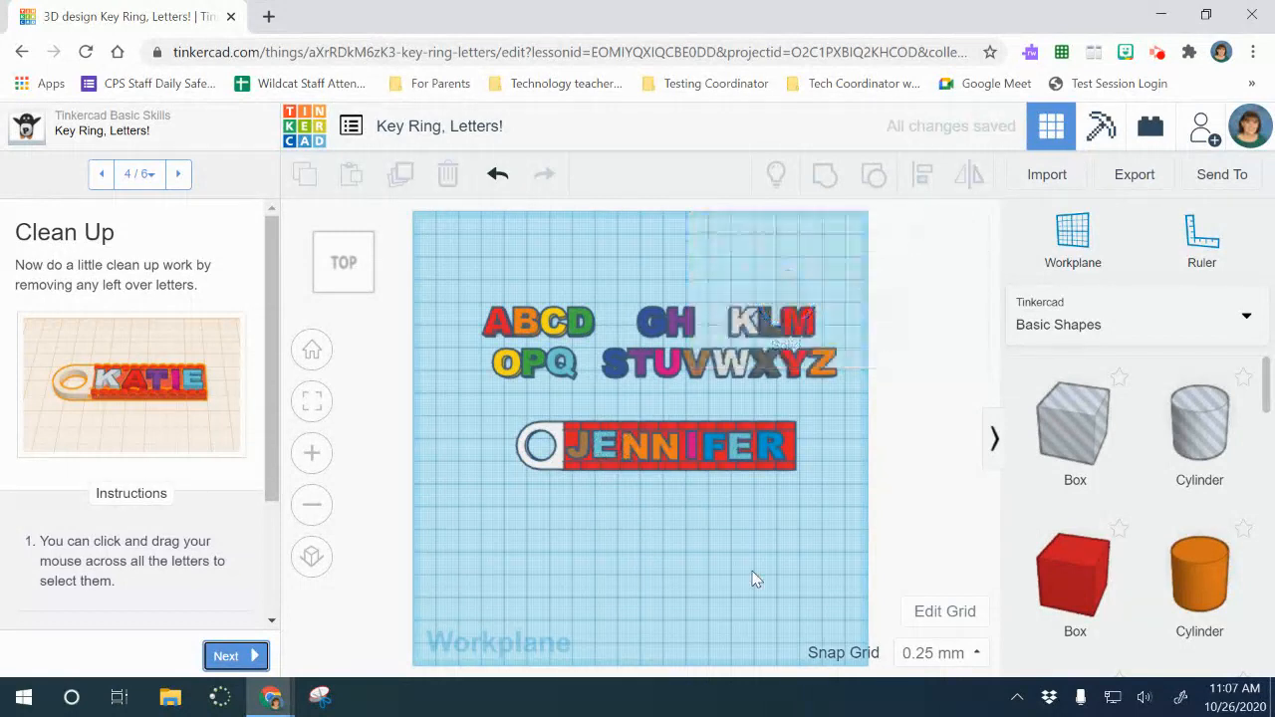
{"action": "left_click", "coordinate": [692, 454]}
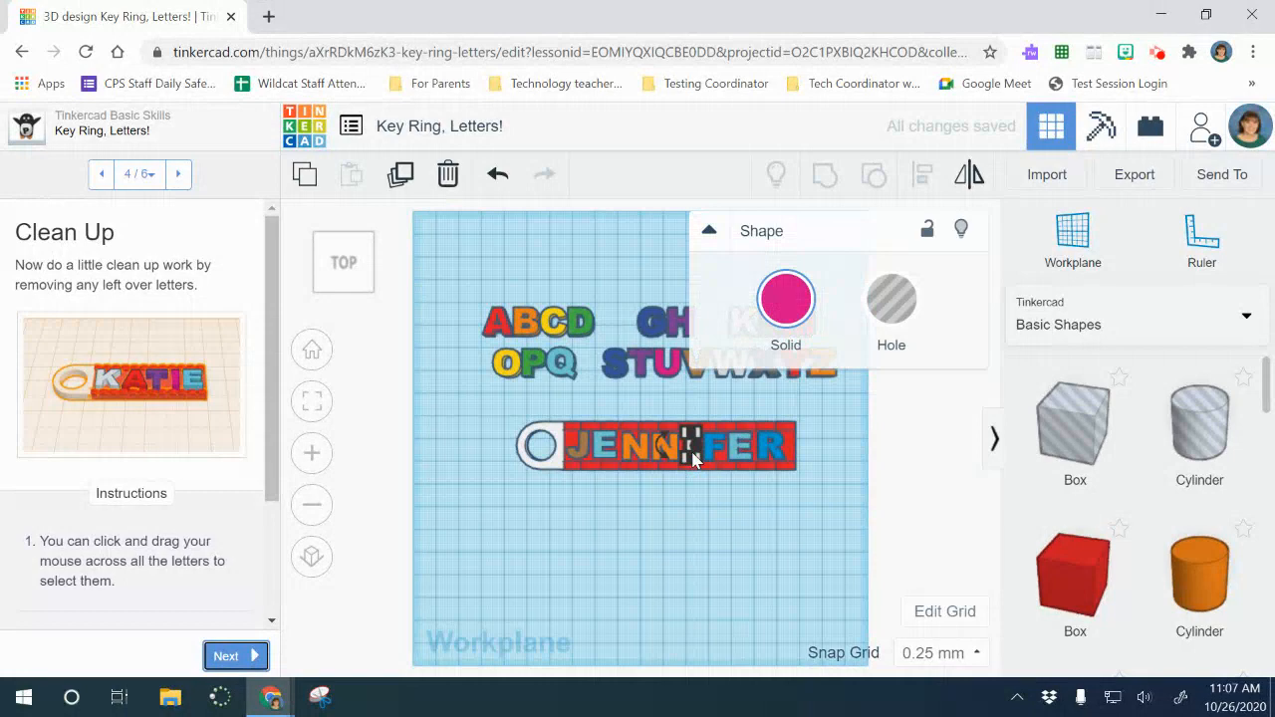
{"action": "left_click", "coordinate": [723, 557]}
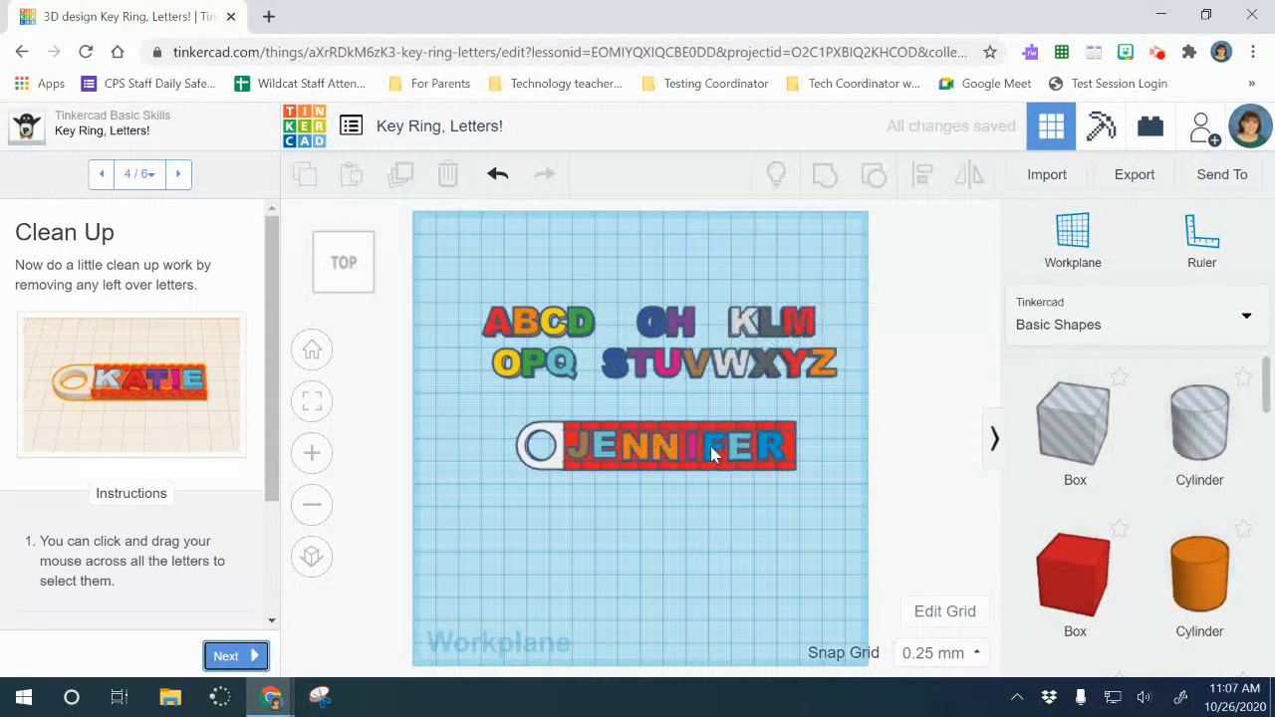
{"action": "left_click", "coordinate": [713, 448]}
{"action": "left_click", "coordinate": [732, 498]}
Step: Raise the blue letter R above the red base, checking it from the side, and lower it back onto the base
{"action": "left_click", "coordinate": [334, 250]}
{"action": "left_click_drag", "start_coordinate": [337, 246], "coordinate": [414, 246]}
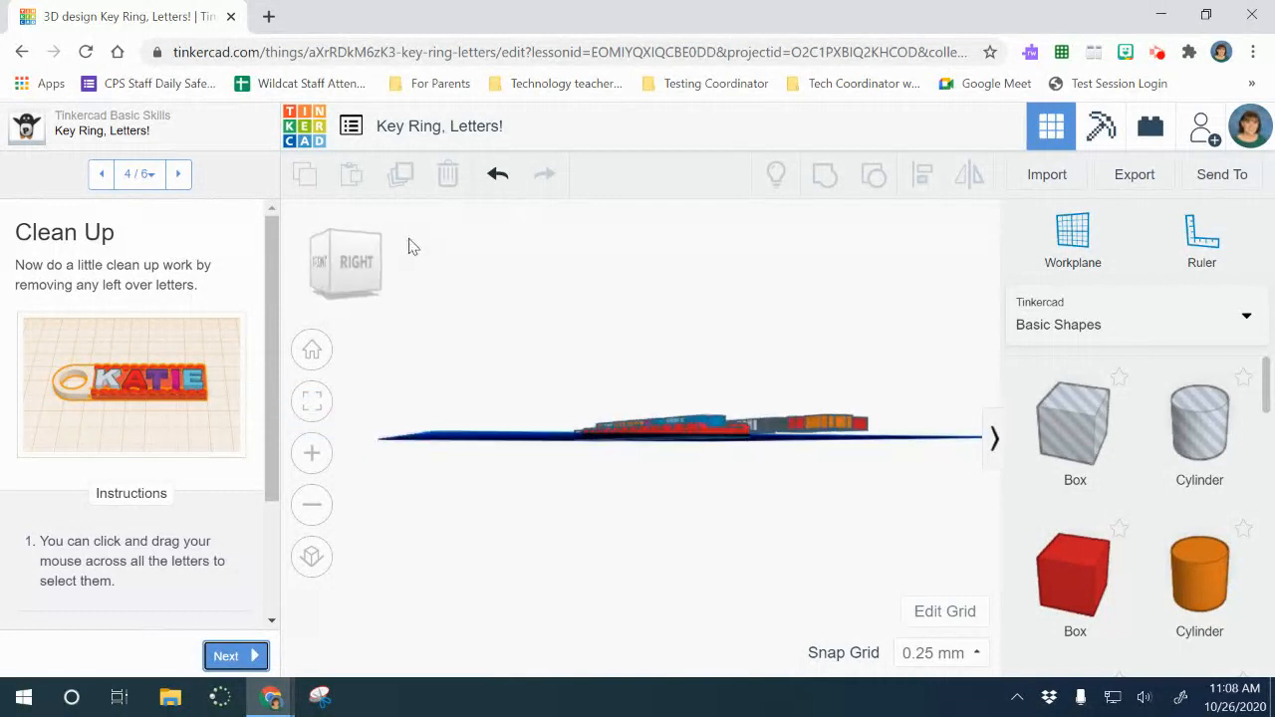
{"action": "left_click", "coordinate": [721, 422]}
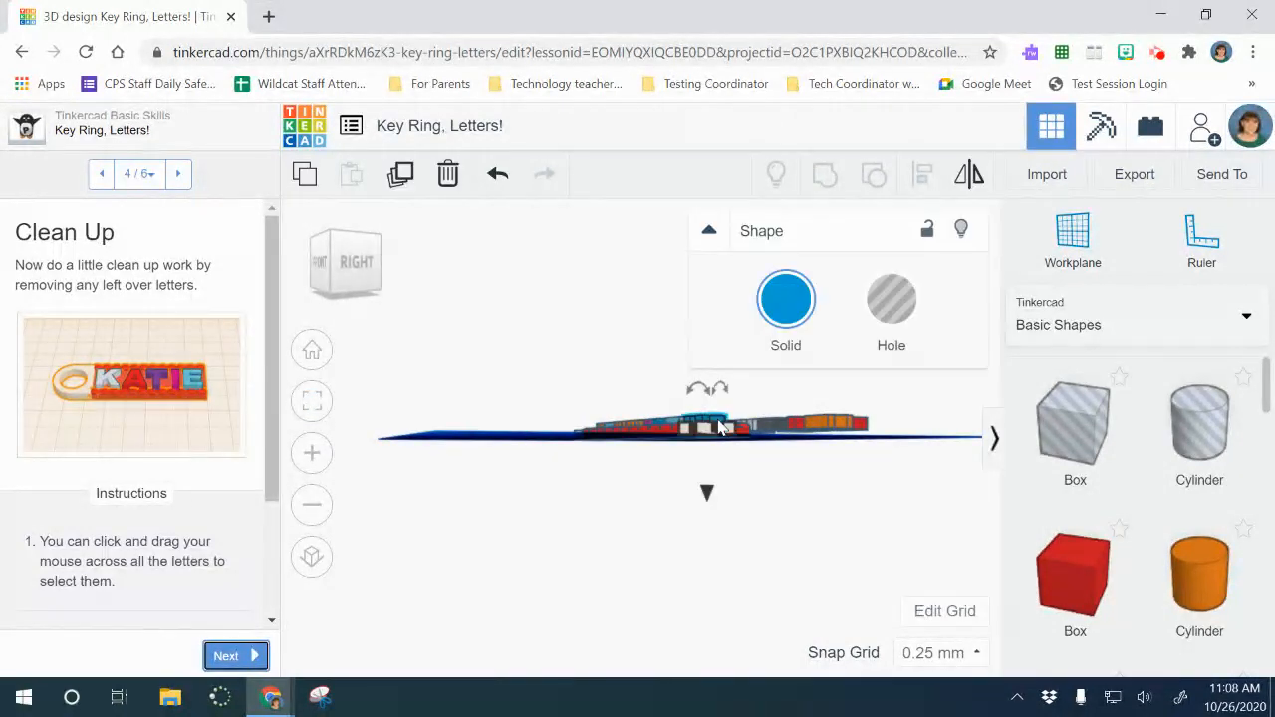
{"action": "left_click", "coordinate": [374, 298]}
{"action": "left_click", "coordinate": [369, 289]}
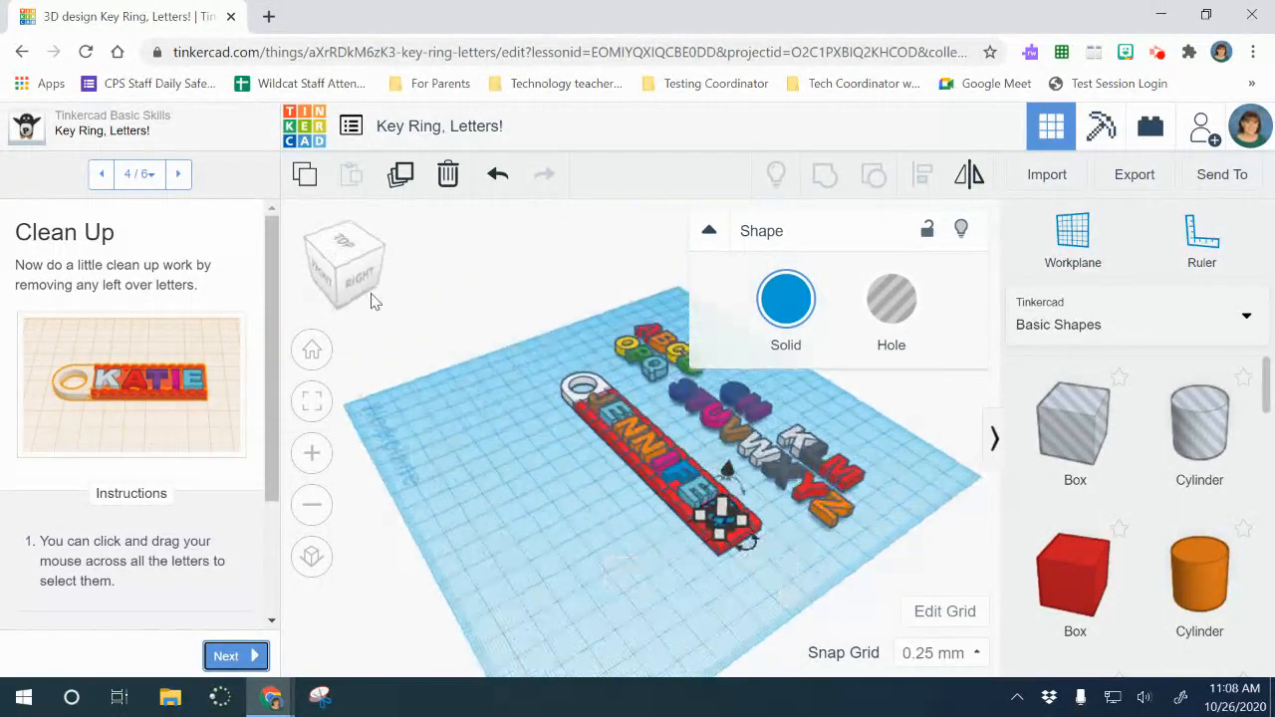
{"action": "left_click_drag", "start_coordinate": [732, 480], "coordinate": [737, 445]}
{"action": "left_click", "coordinate": [362, 283]}
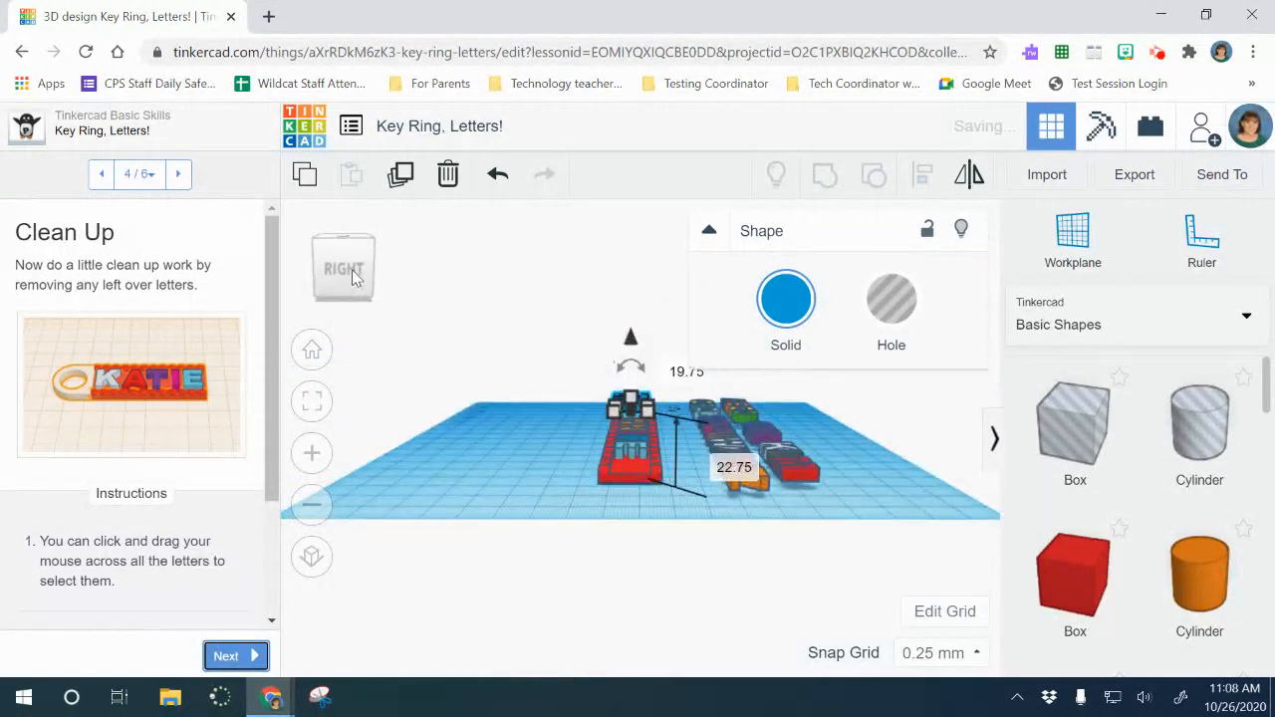
{"action": "left_click_drag", "start_coordinate": [632, 346], "coordinate": [627, 401]}
Step: Delete all the leftover letters behind the key ring in two batches, keeping only the name and its base
{"action": "mouse_move", "coordinate": [342, 274]}
{"action": "left_mouse_down"}
{"action": "mouse_move", "coordinate": [363, 288]}
{"action": "mouse_move", "coordinate": [347, 263]}
{"action": "left_mouse_up"}
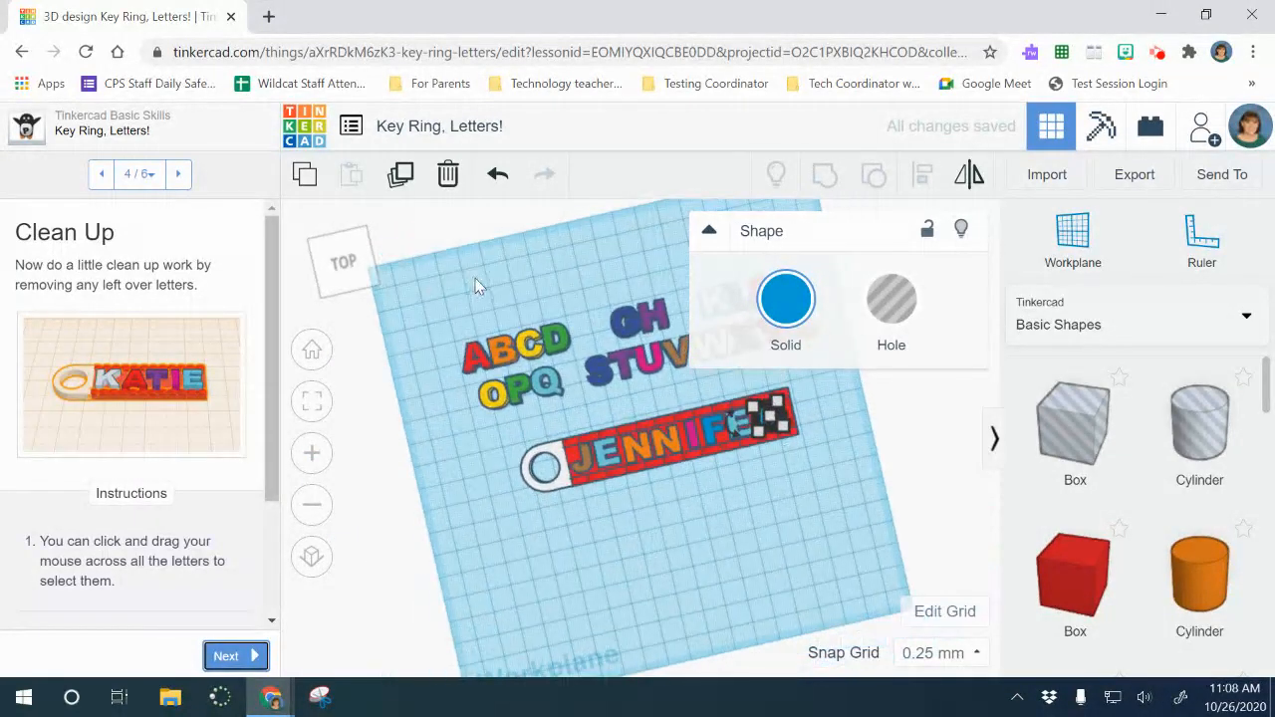
{"action": "left_click", "coordinate": [563, 264]}
{"action": "left_click_drag", "start_coordinate": [445, 331], "coordinate": [707, 381]}
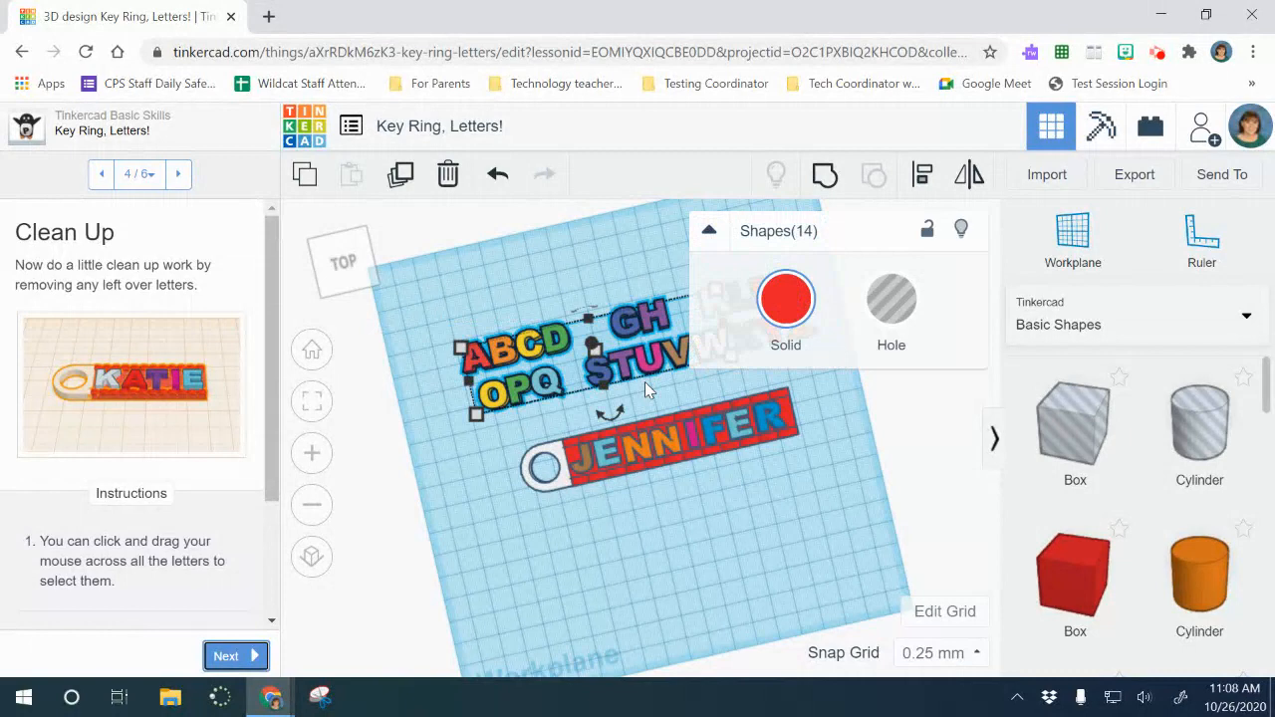
{"action": "left_click", "coordinate": [448, 179]}
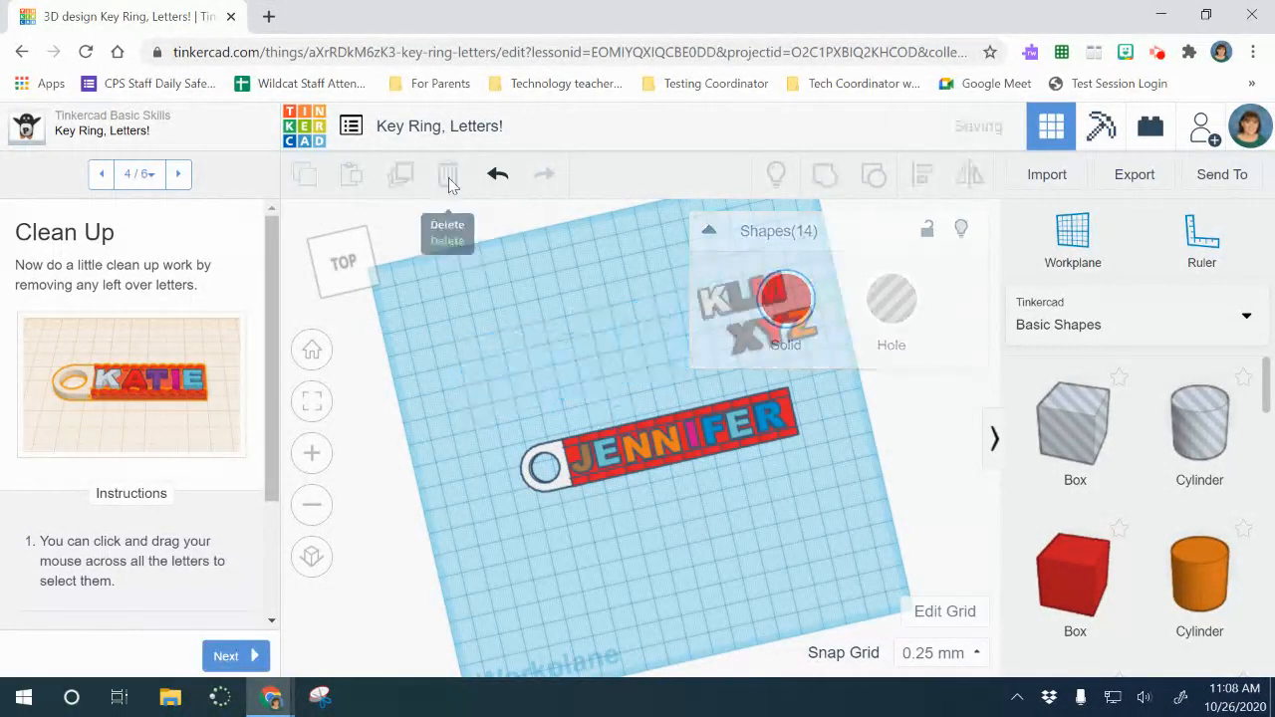
{"action": "left_click_drag", "start_coordinate": [687, 253], "coordinate": [817, 348]}
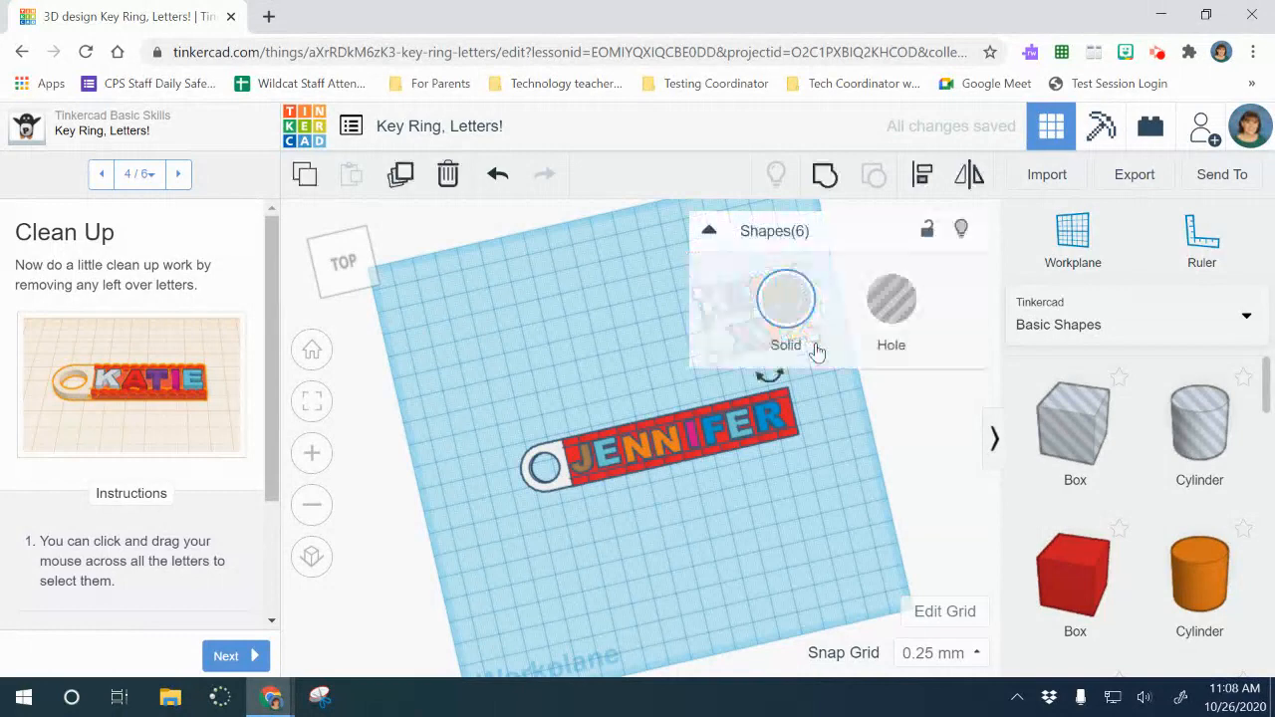
{"action": "left_click", "coordinate": [448, 175]}
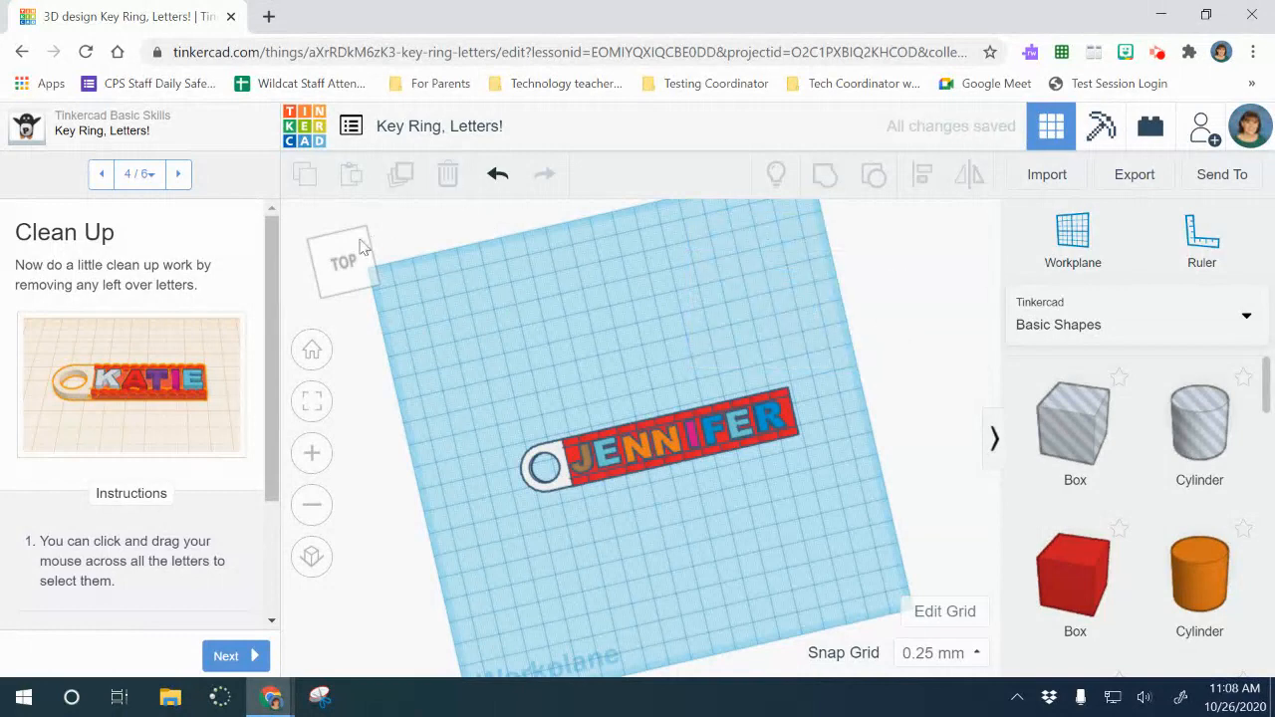
Step: Advance to the Group the Remaining Shapes instructions and group the ring, red base and name letters into one object
{"action": "left_click", "coordinate": [251, 655]}
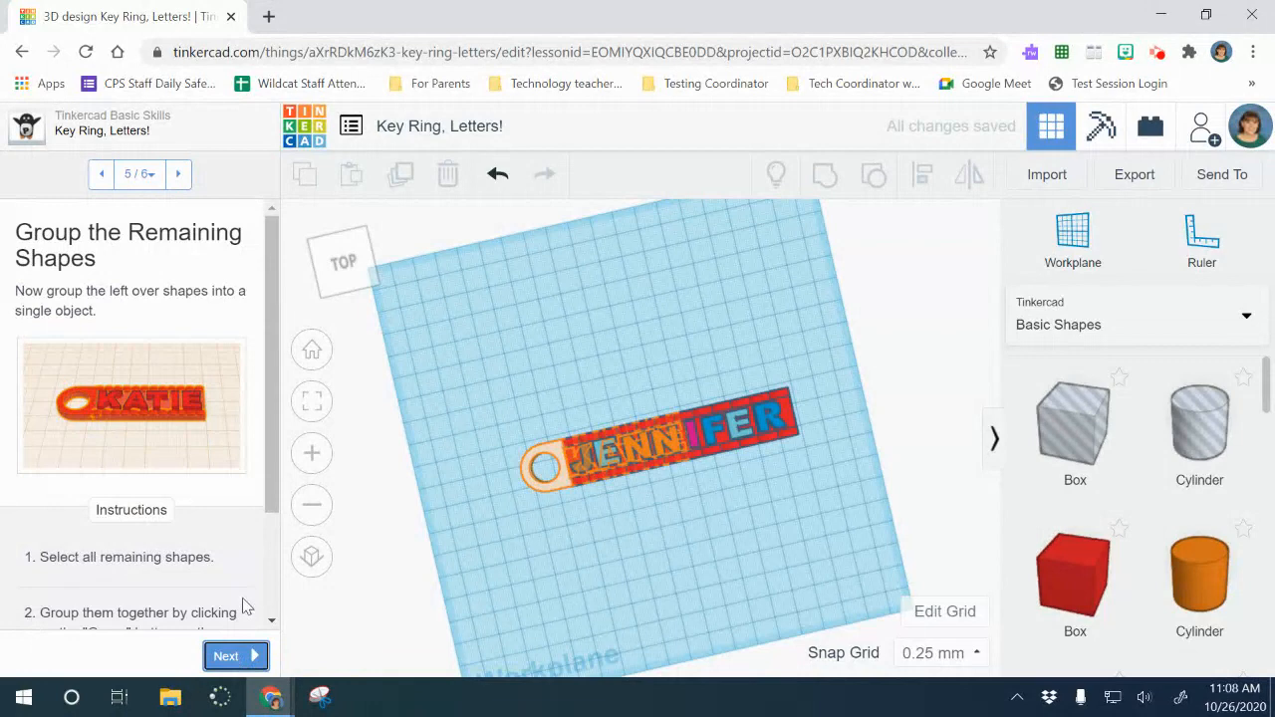
{"action": "left_click", "coordinate": [345, 259]}
{"action": "left_click", "coordinate": [346, 251]}
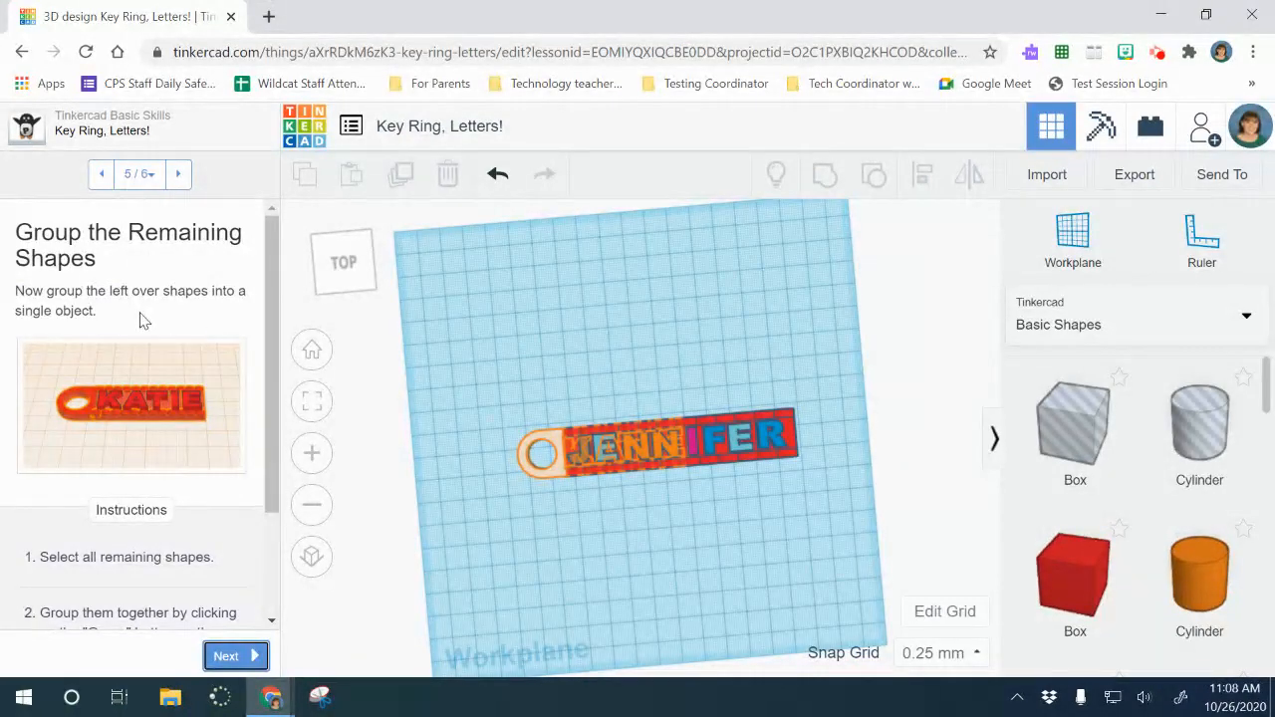
{"action": "left_click", "coordinate": [359, 281]}
{"action": "left_click", "coordinate": [358, 272]}
{"action": "left_click_drag", "start_coordinate": [522, 390], "coordinate": [826, 498]}
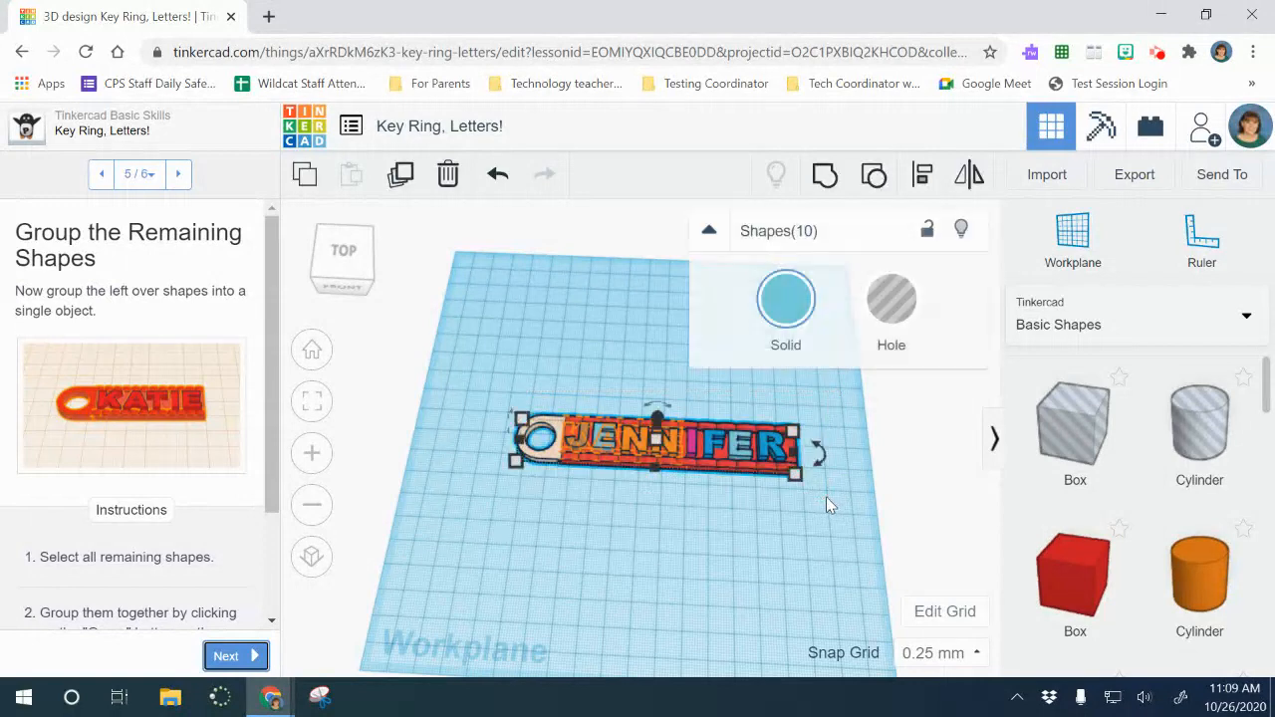
{"action": "left_click", "coordinate": [449, 339]}
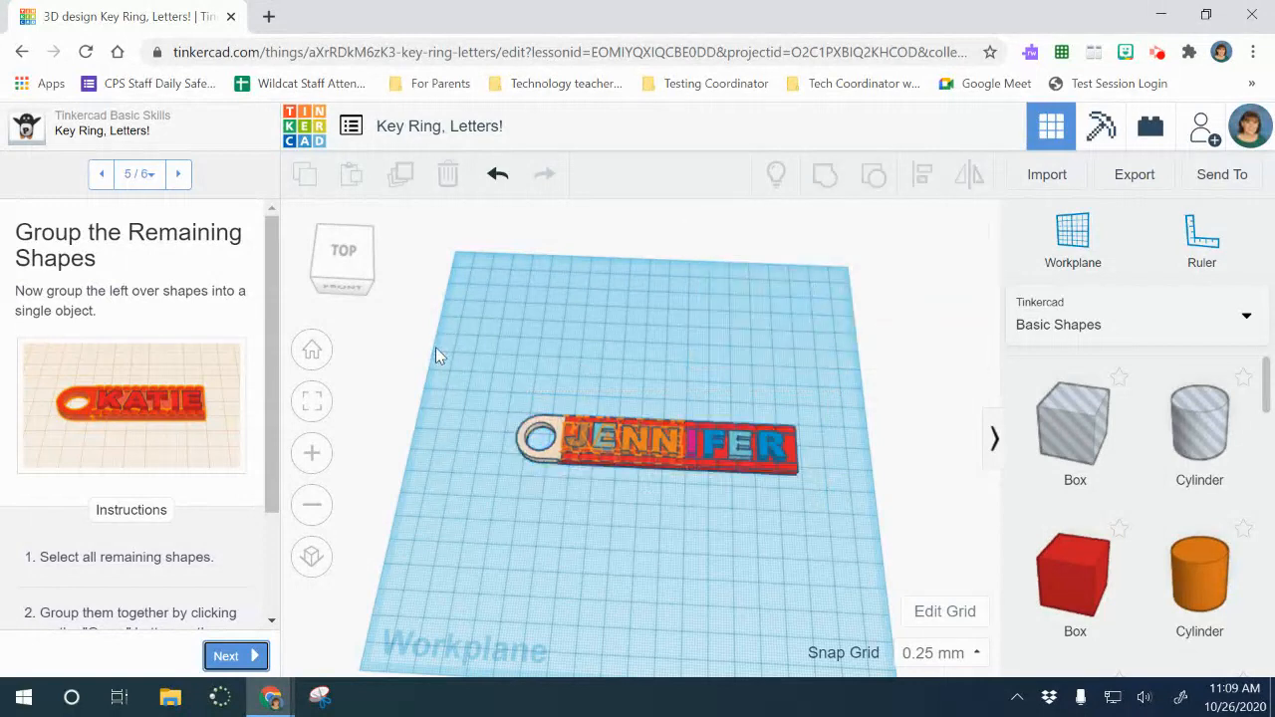
{"action": "left_click_drag", "start_coordinate": [435, 347], "coordinate": [847, 532]}
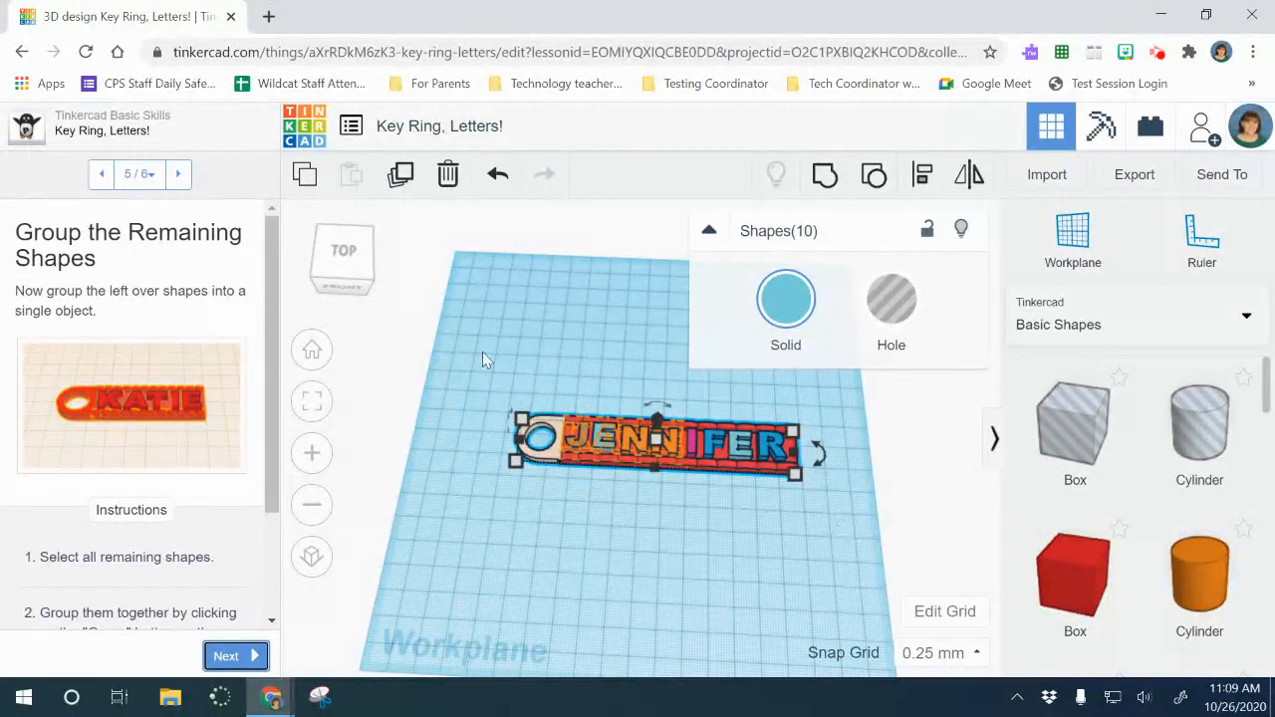
{"action": "left_click", "coordinate": [826, 176]}
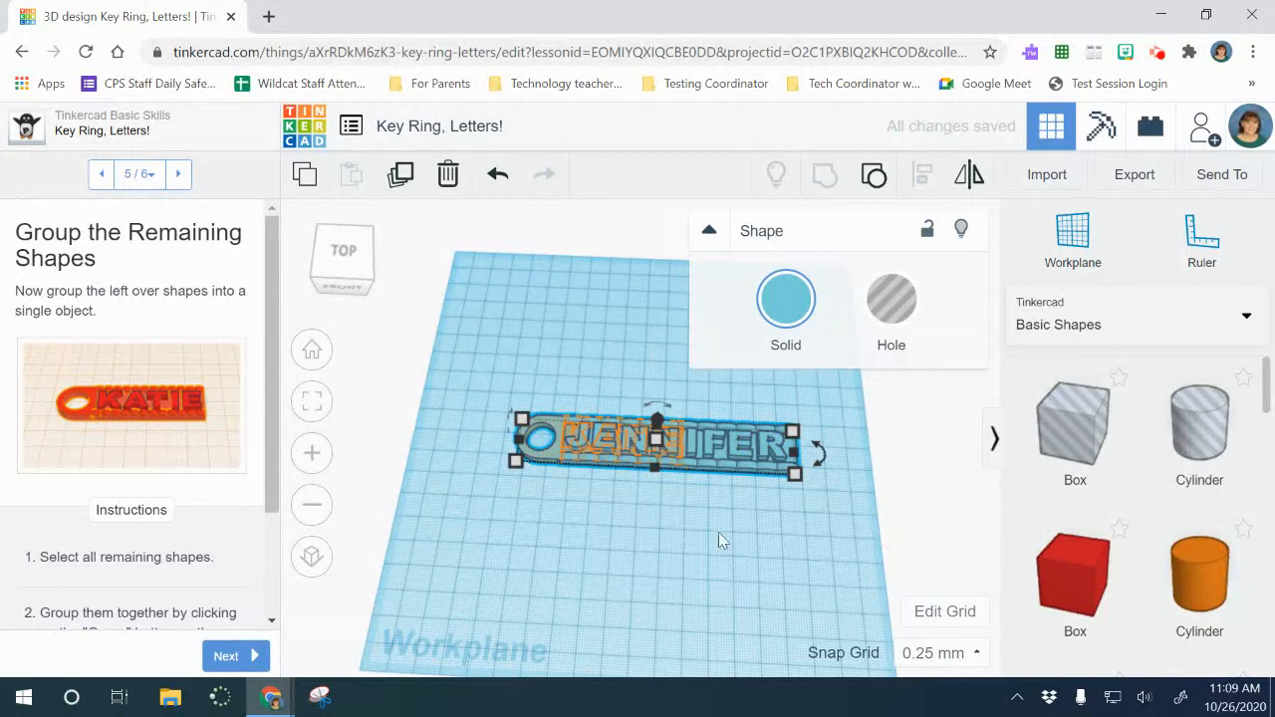
Step: Move the grouped key ring off the orange guide outline, about 21.25 mm left and 31.30 mm back, and colour it yellow
{"action": "left_click_drag", "start_coordinate": [705, 448], "coordinate": [656, 379]}
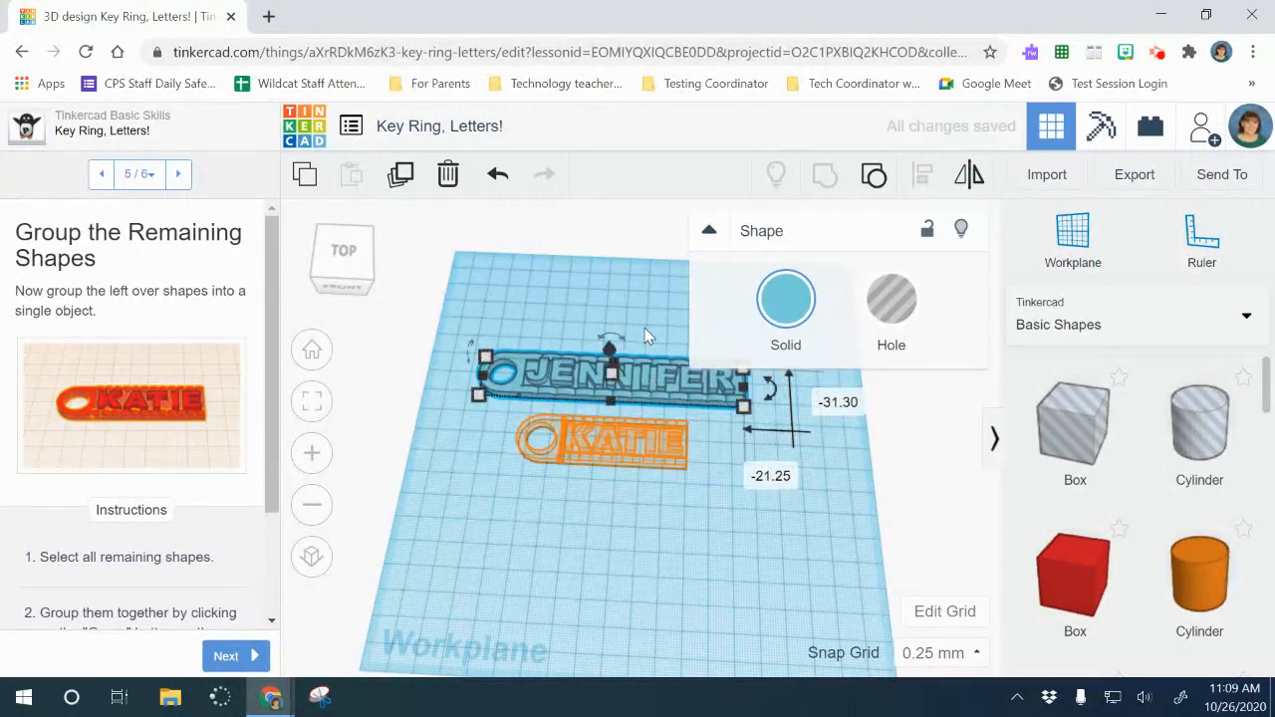
{"action": "left_click", "coordinate": [807, 300]}
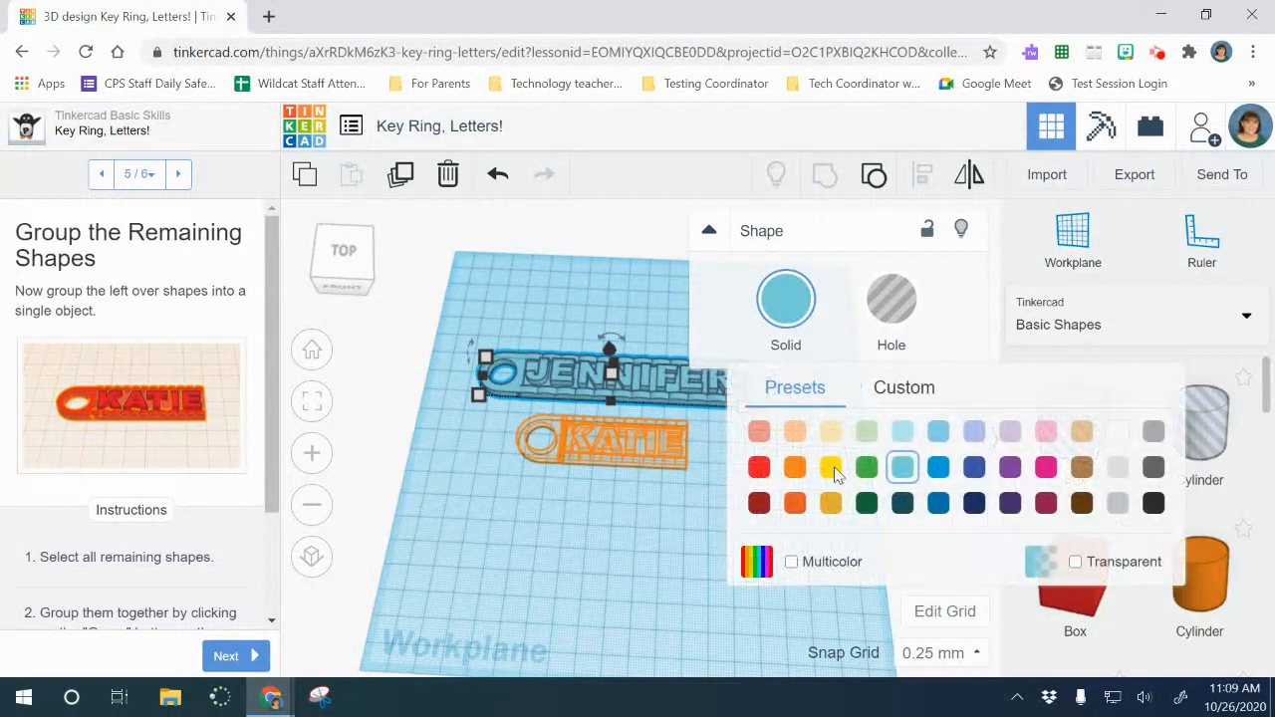
{"action": "left_click", "coordinate": [830, 467]}
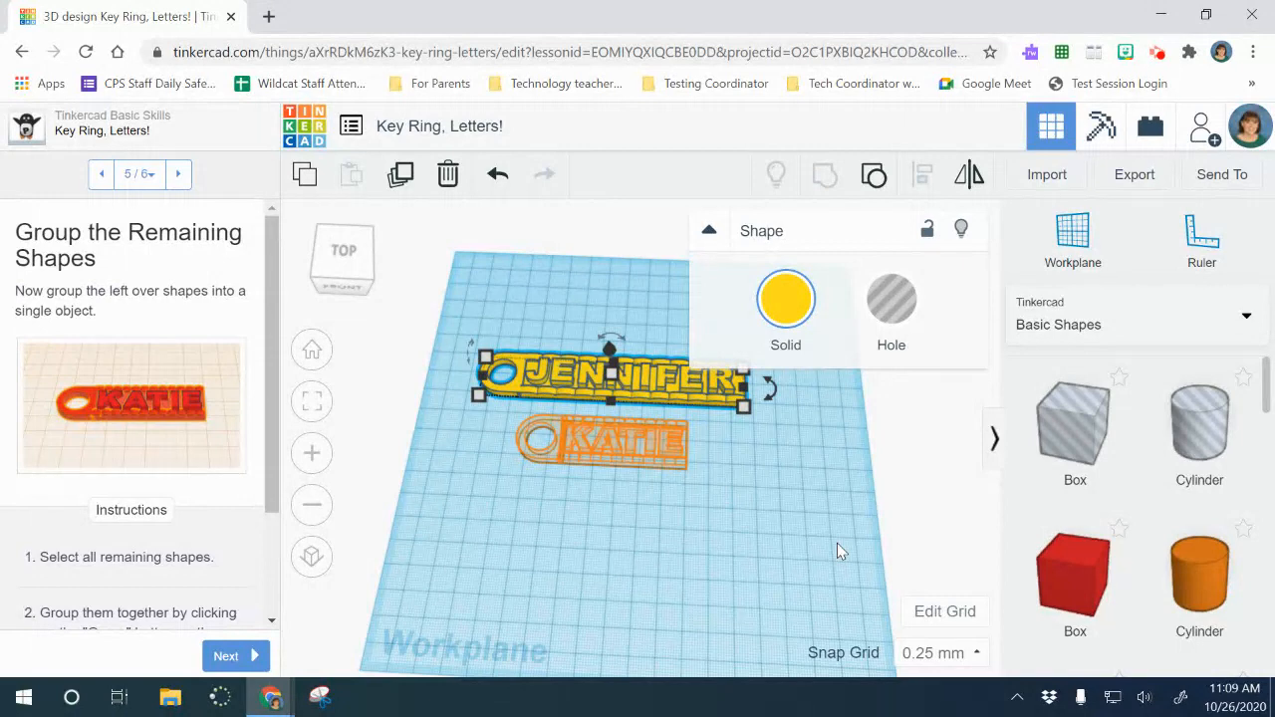
{"action": "scroll", "coordinate": [787, 544], "scroll_direction": "down", "scroll_amount": 3}
{"action": "scroll", "coordinate": [787, 545], "scroll_direction": "up", "scroll_amount": 3}
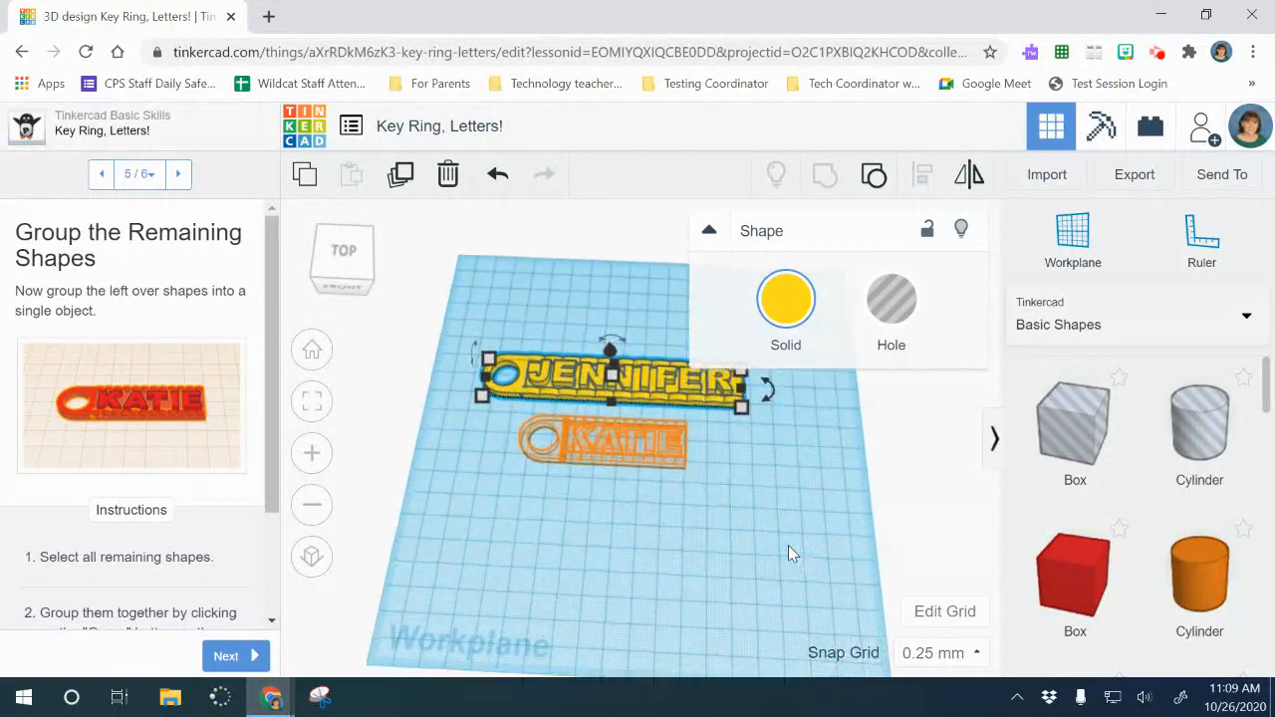
{"action": "left_click", "coordinate": [374, 273]}
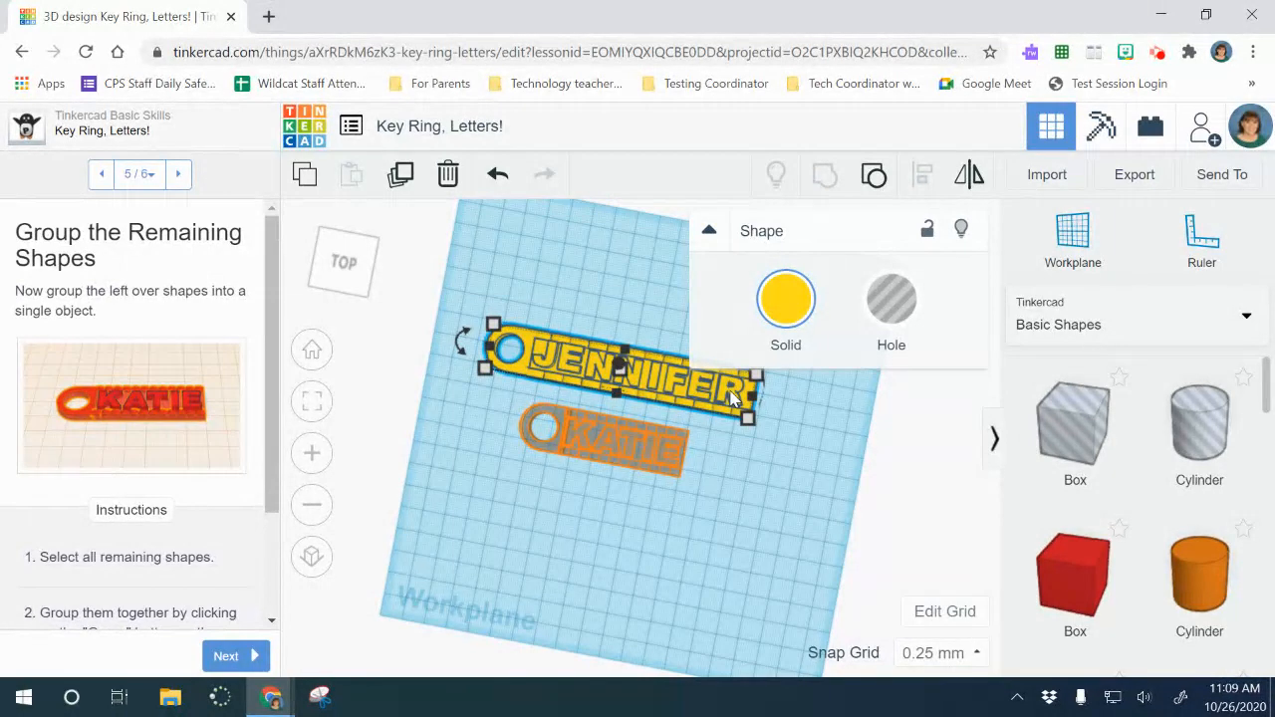
Step: Advance to the lesson's final Congratulations page and open the 3D Print export options for the selected key ring
{"action": "left_click", "coordinate": [225, 659]}
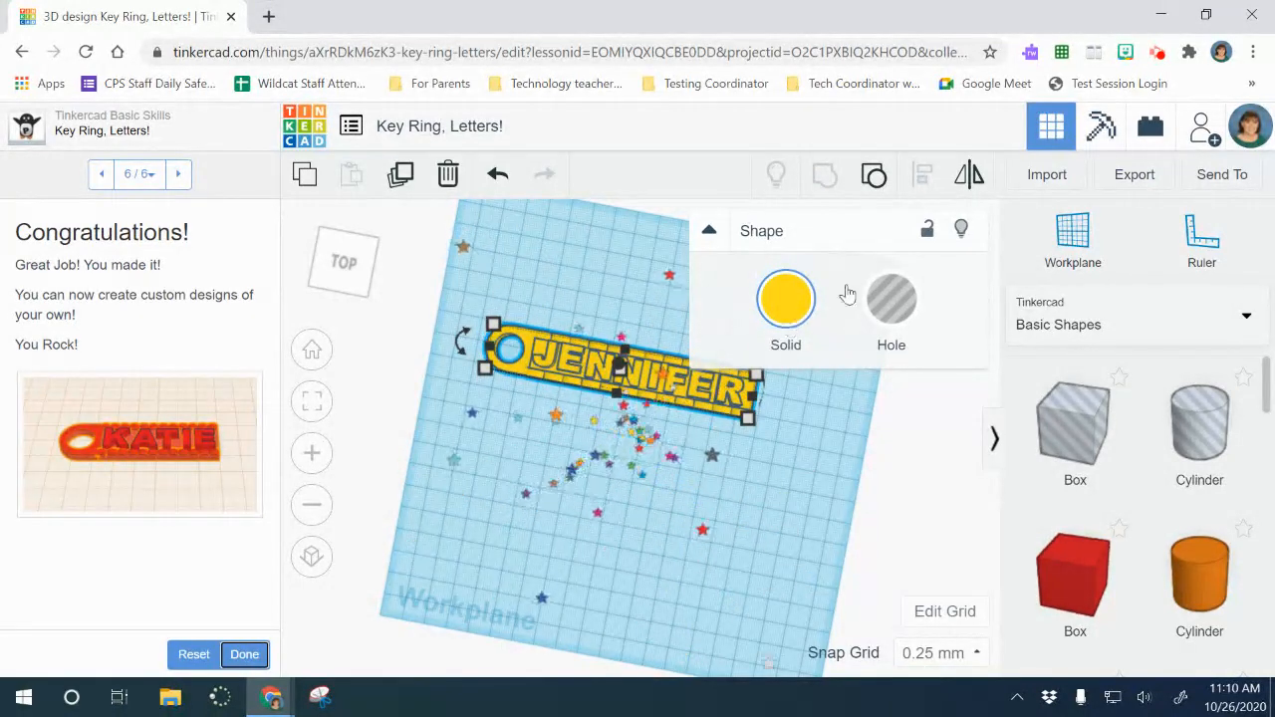
{"action": "left_click", "coordinate": [1127, 185]}
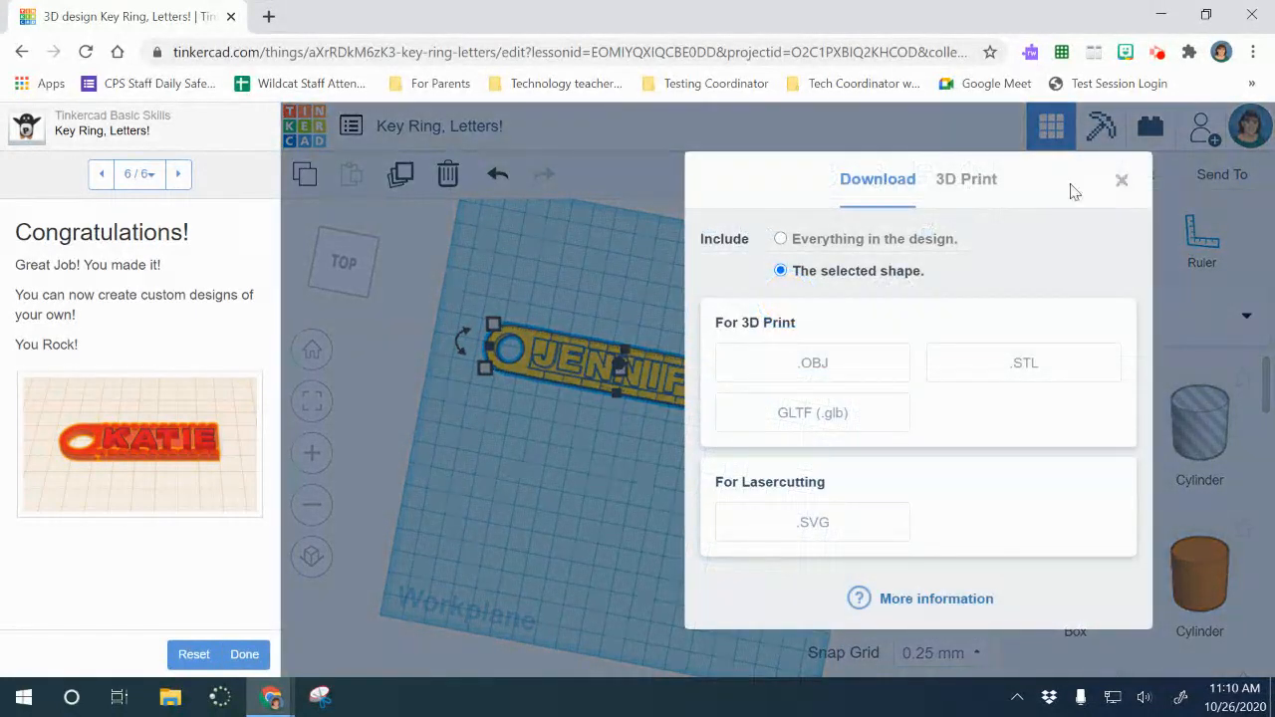
{"action": "left_click", "coordinate": [966, 179]}
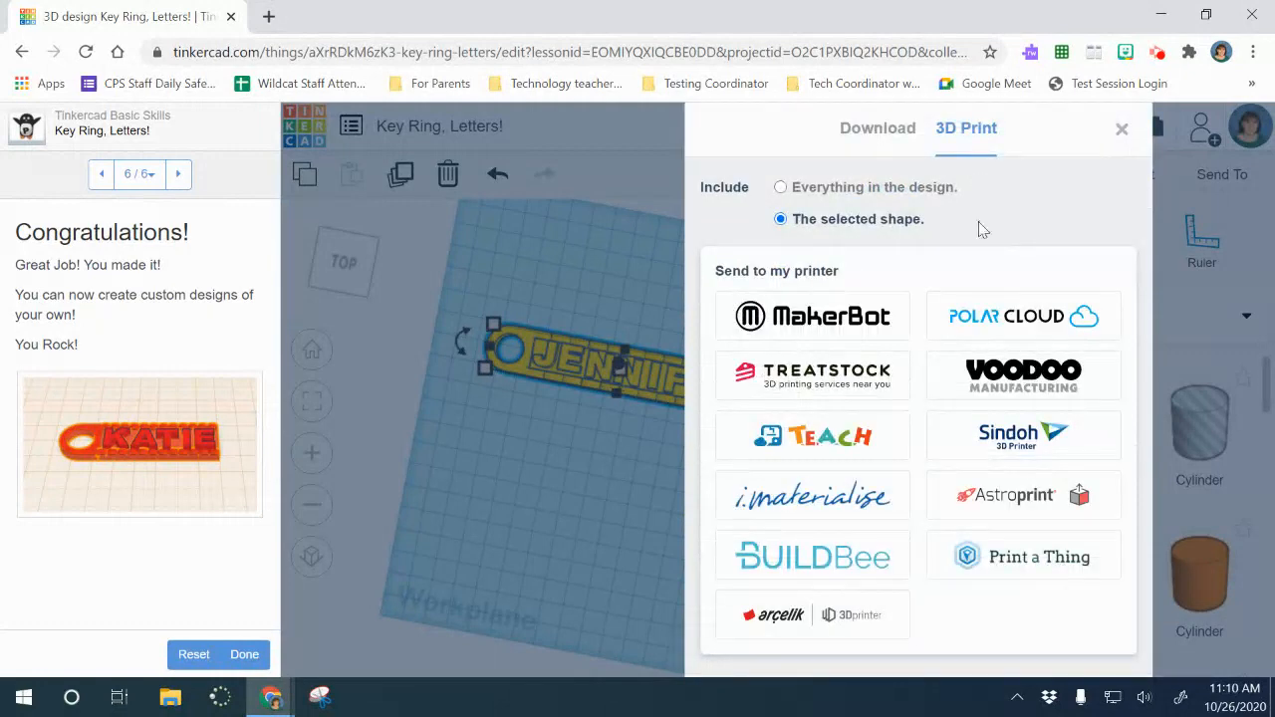
Step: Send the selected key ring to Polar Cloud for 3D printing and continue to the external Polar3D site
{"action": "left_click", "coordinate": [999, 315]}
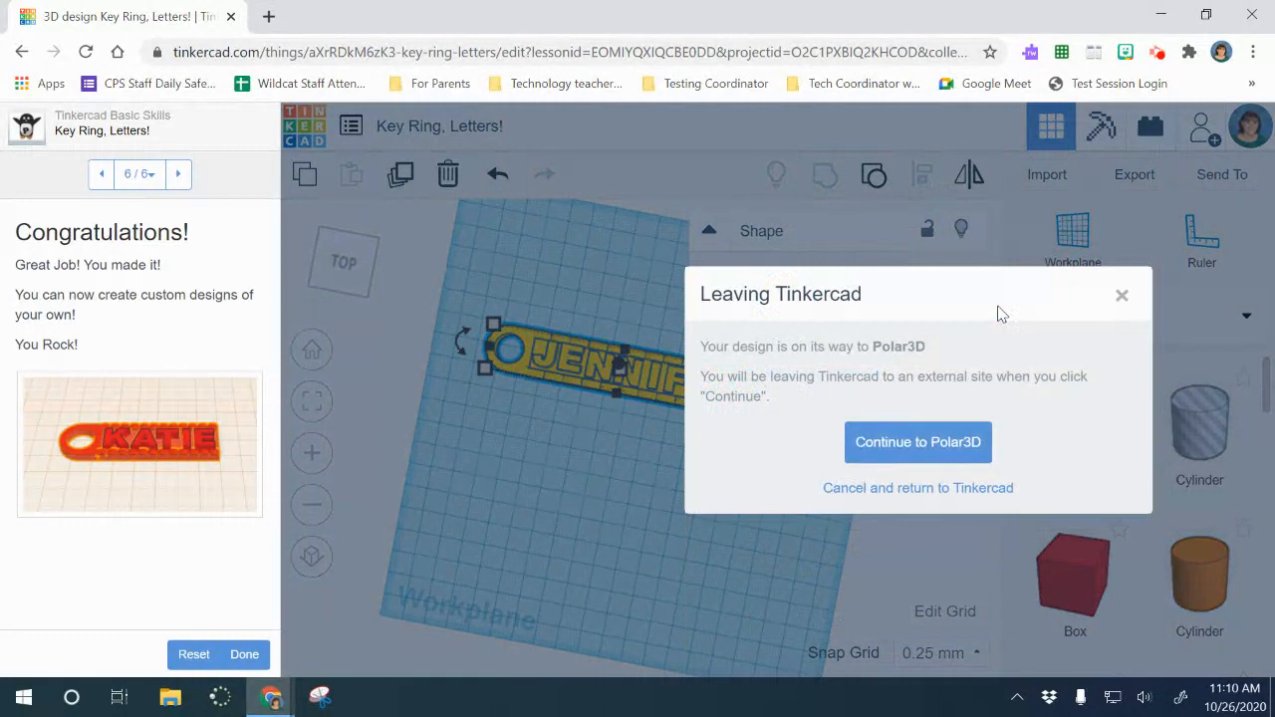
{"action": "left_click", "coordinate": [956, 442]}
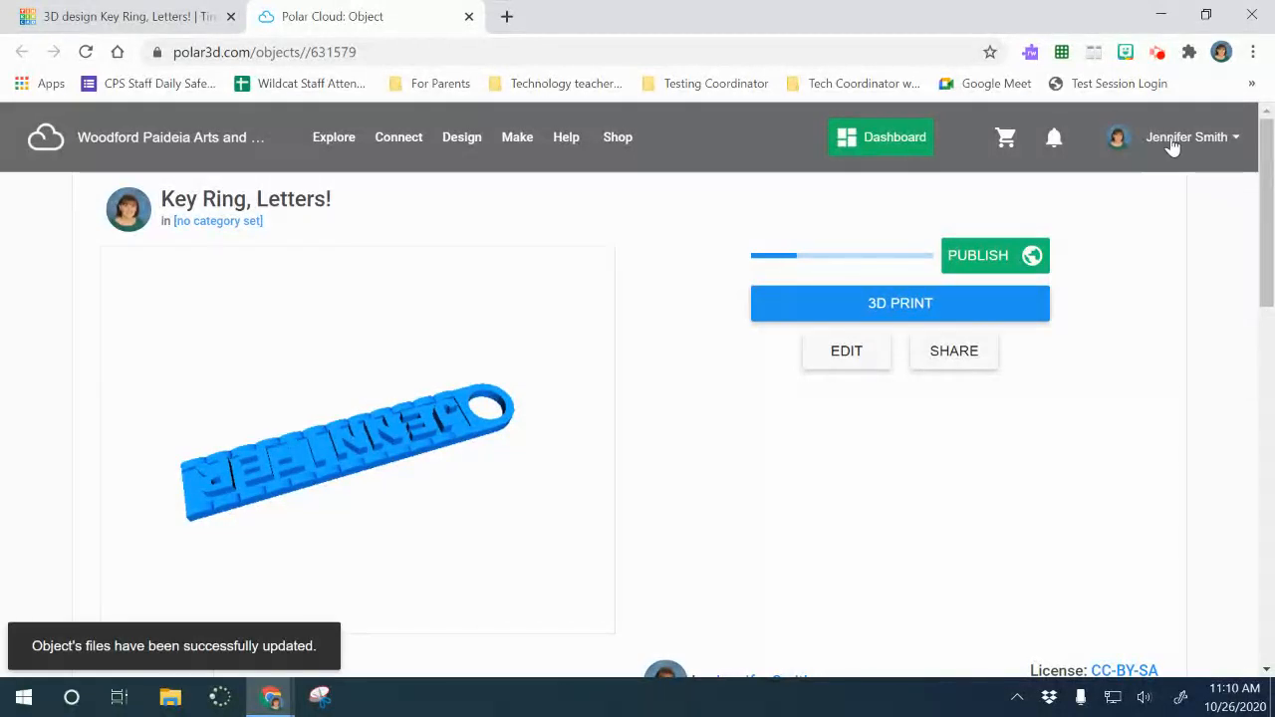
Step: Share the Key Ring, Letters! object on Polar Cloud with the "6th grade 2020-2021" group
{"action": "left_click", "coordinate": [931, 350]}
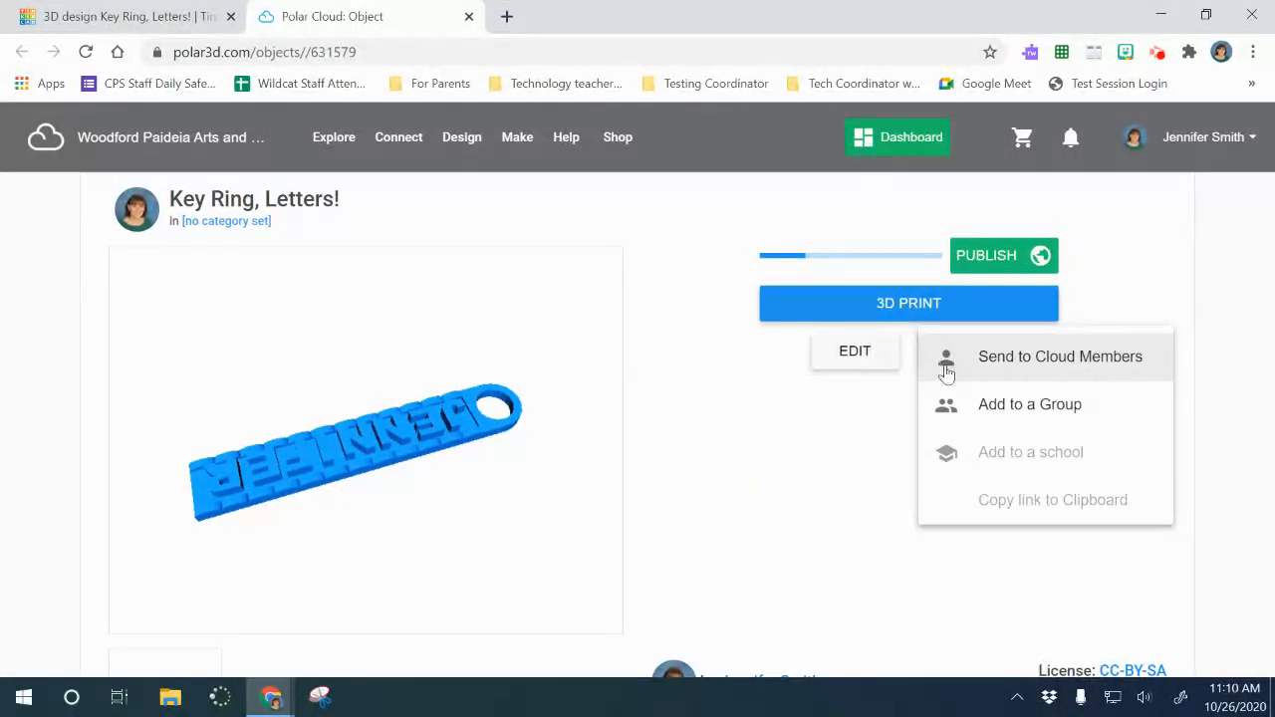
{"action": "left_click", "coordinate": [966, 403]}
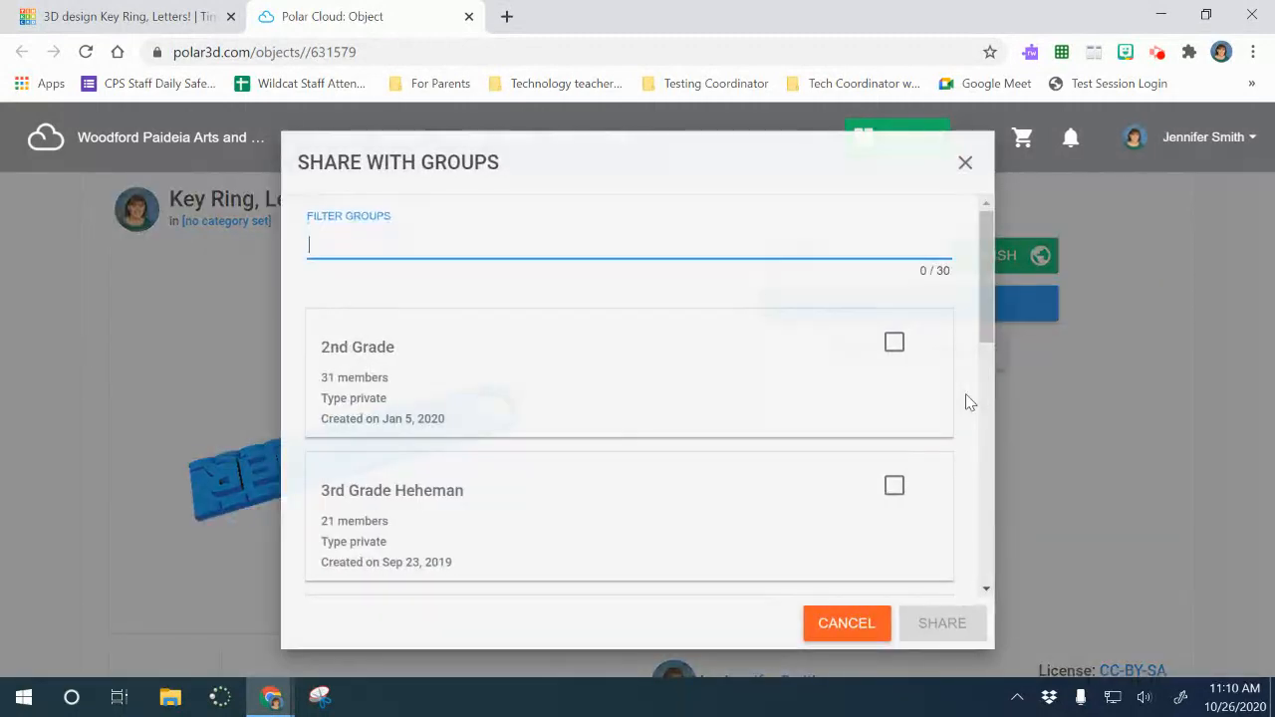
{"action": "scroll", "coordinate": [874, 456], "scroll_direction": "down", "scroll_amount": 4}
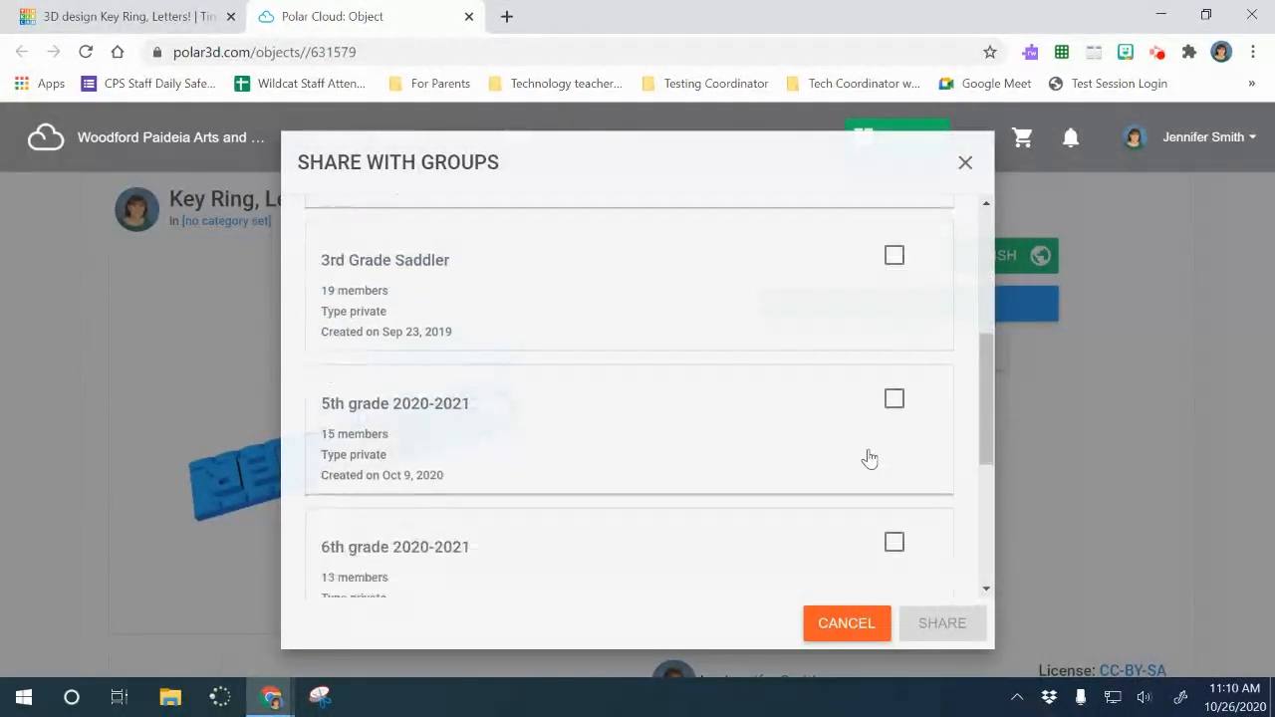
{"action": "scroll", "coordinate": [870, 458], "scroll_direction": "down", "scroll_amount": 3}
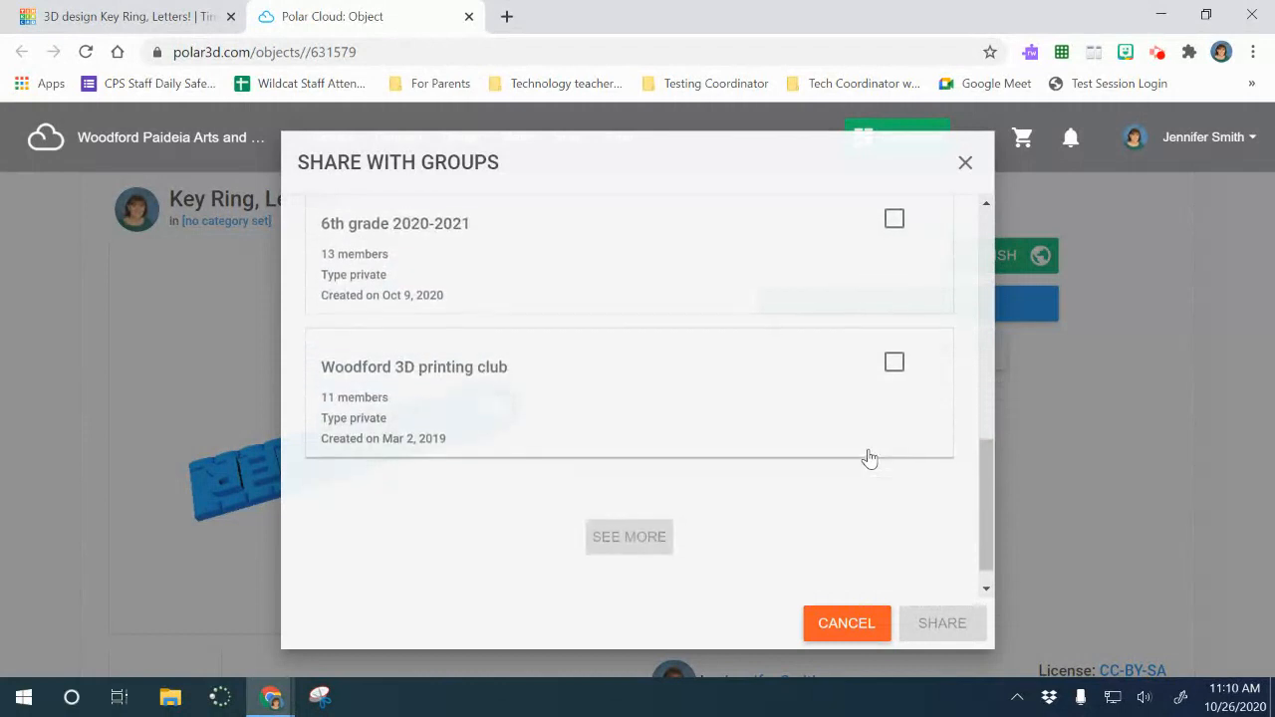
{"action": "left_click", "coordinate": [895, 344]}
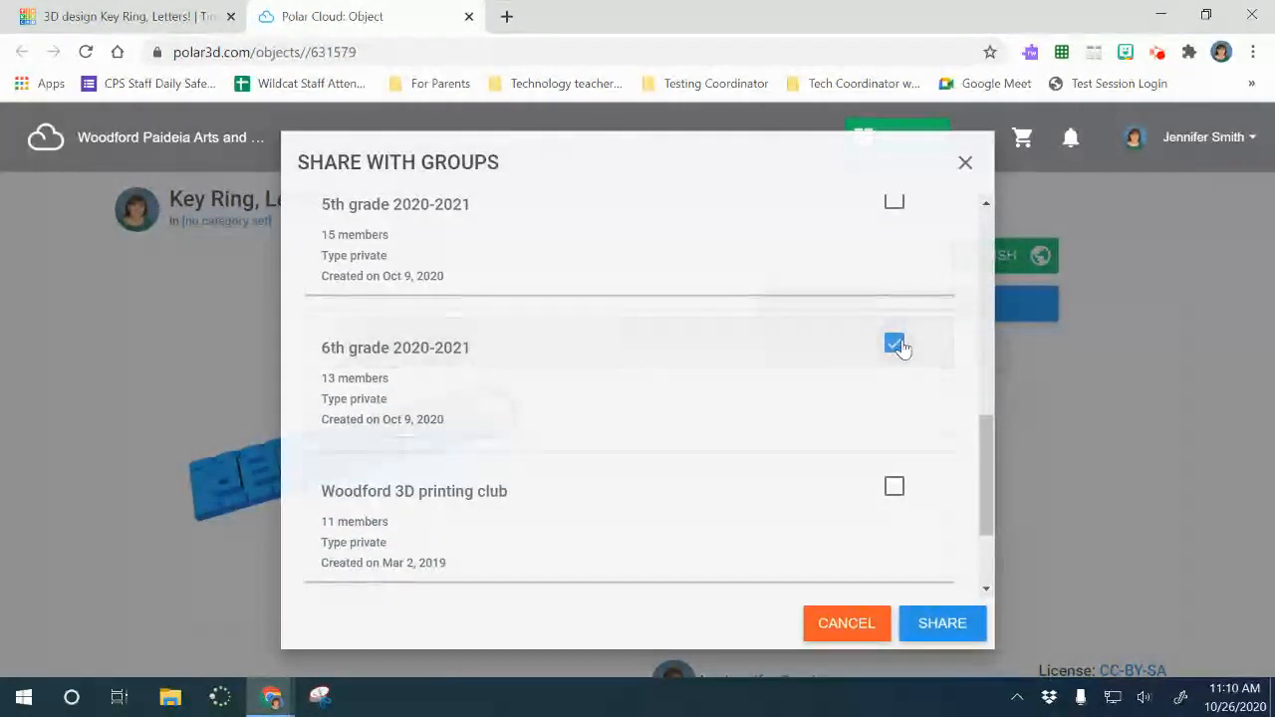
{"action": "left_click", "coordinate": [939, 623]}
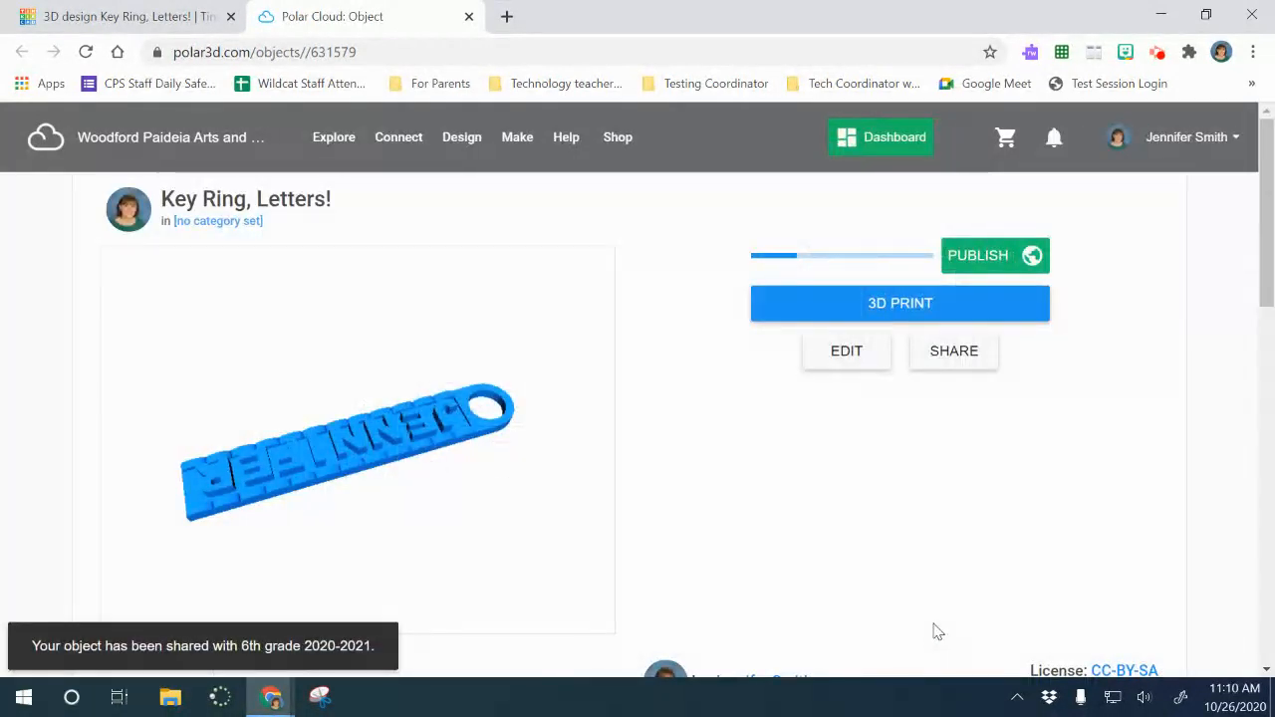